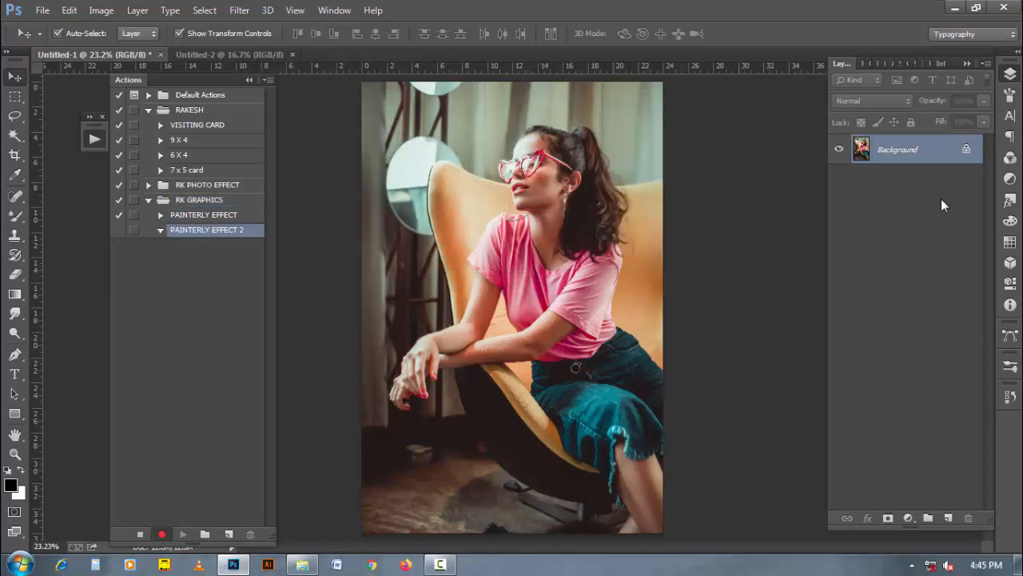
Step: Duplicate the Background layer and open the copy in the Camera Raw Filter
drag(916, 156, 947, 518)
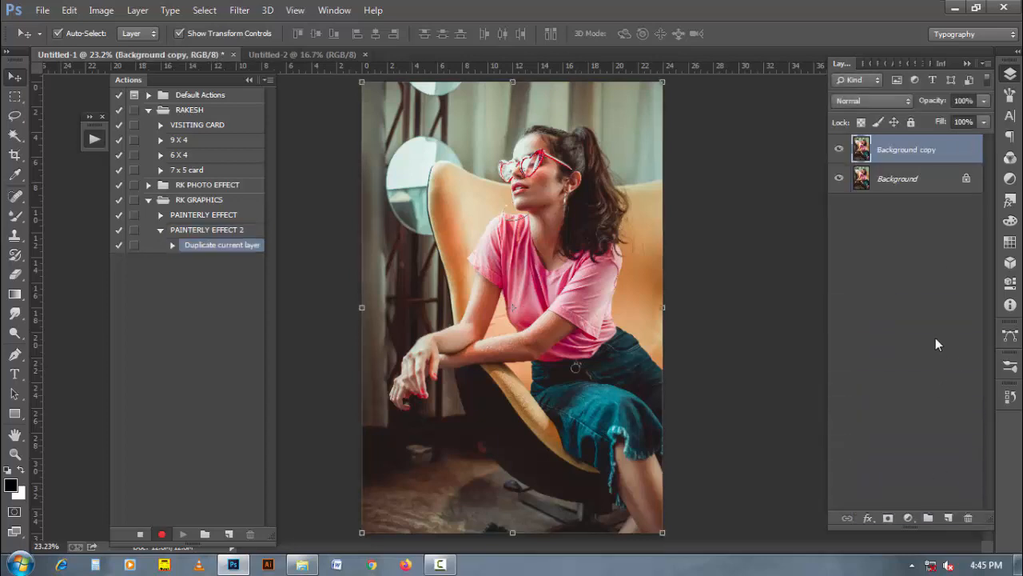
click(242, 11)
click(276, 96)
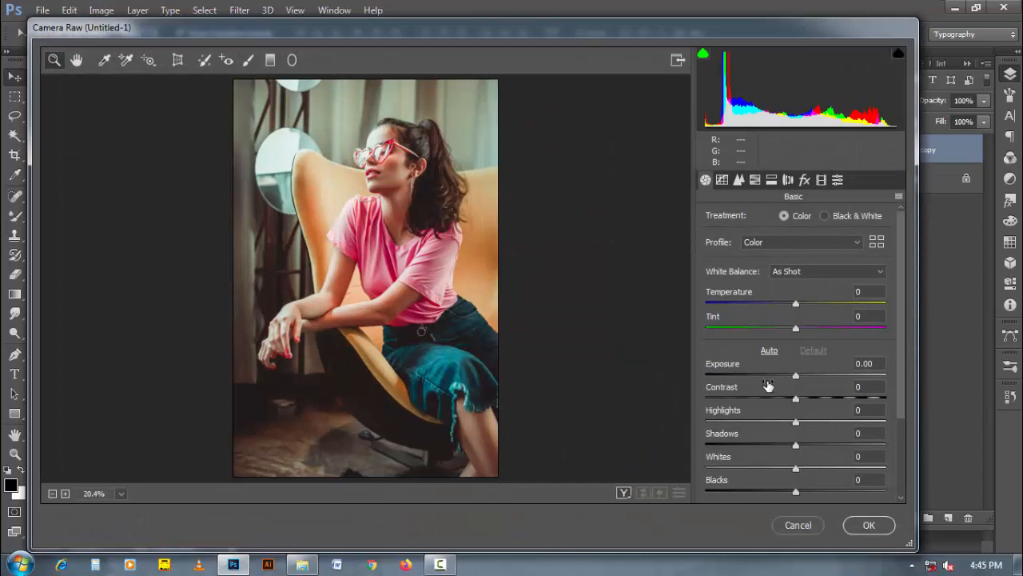
Step: Set the copy's Highlights to -100, Shadows to +50, Whites to +50 and Blacks to -50
drag(802, 417, 707, 421)
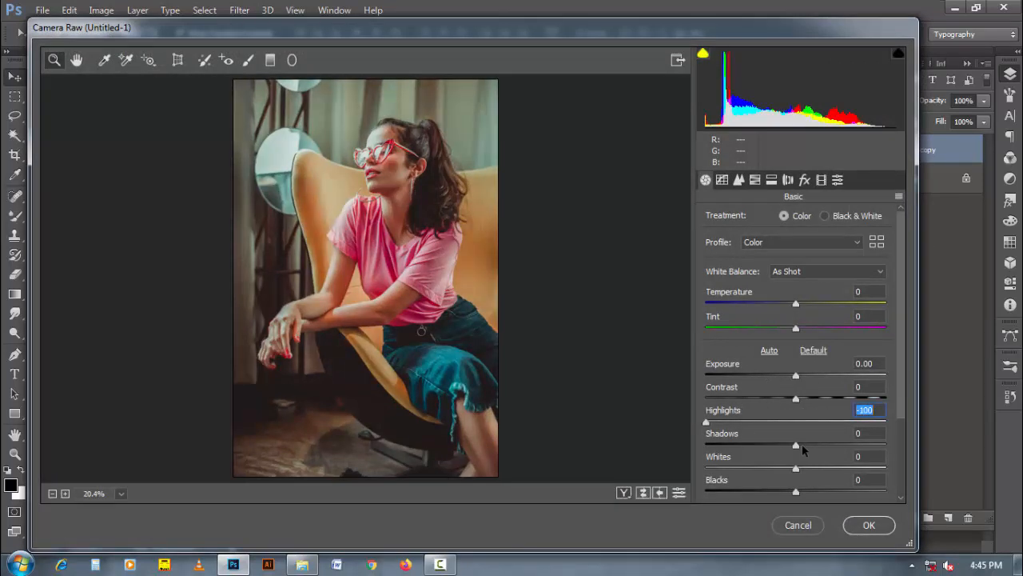
drag(805, 442, 842, 441)
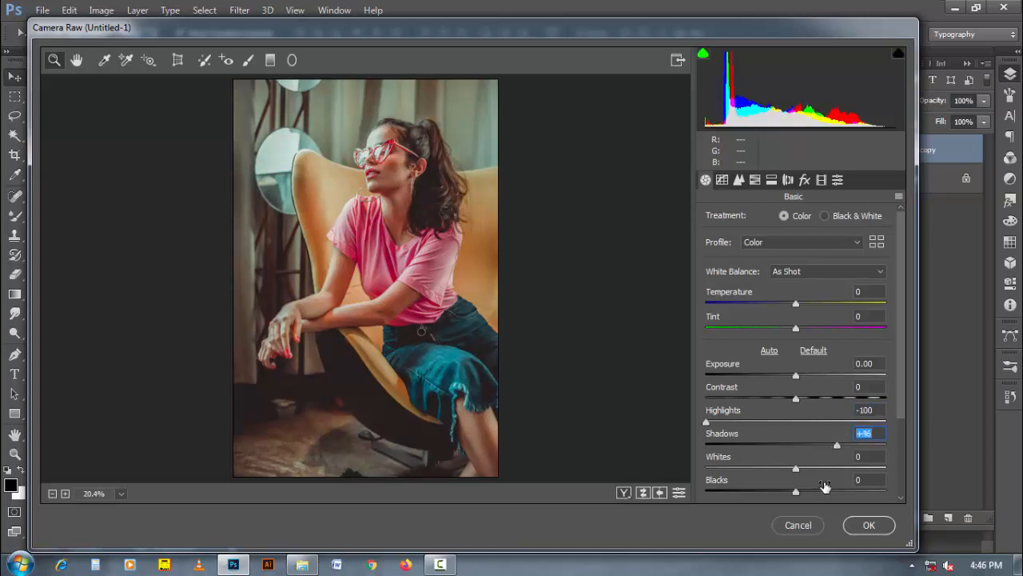
text(50)
key(Tab)
text(50)
key(Tab)
text(-50)
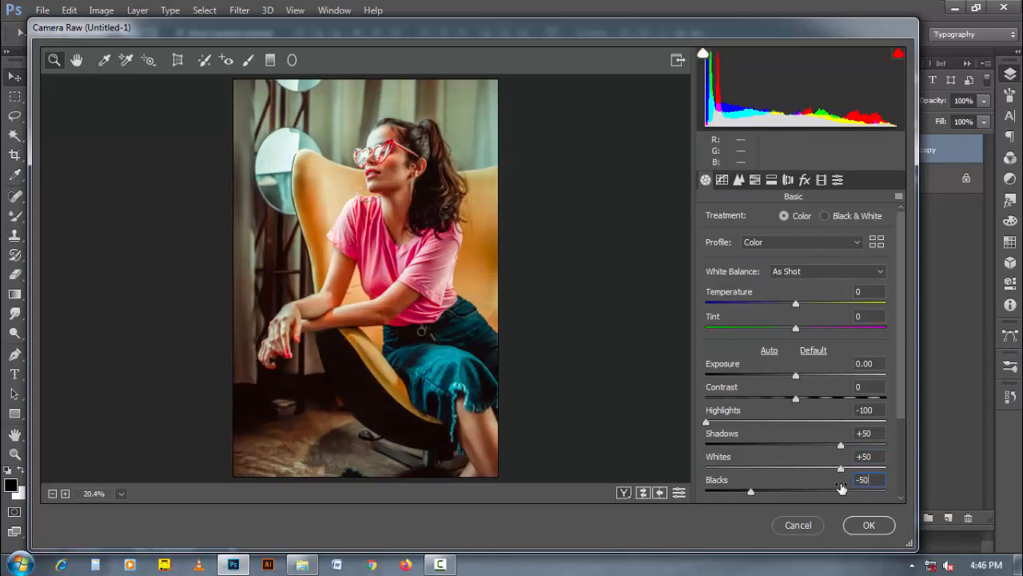
Step: Set Vibrance to 50 and Saturation to 5, apply the filter, and compare the copy with the original by hiding and showing it
drag(902, 297, 906, 398)
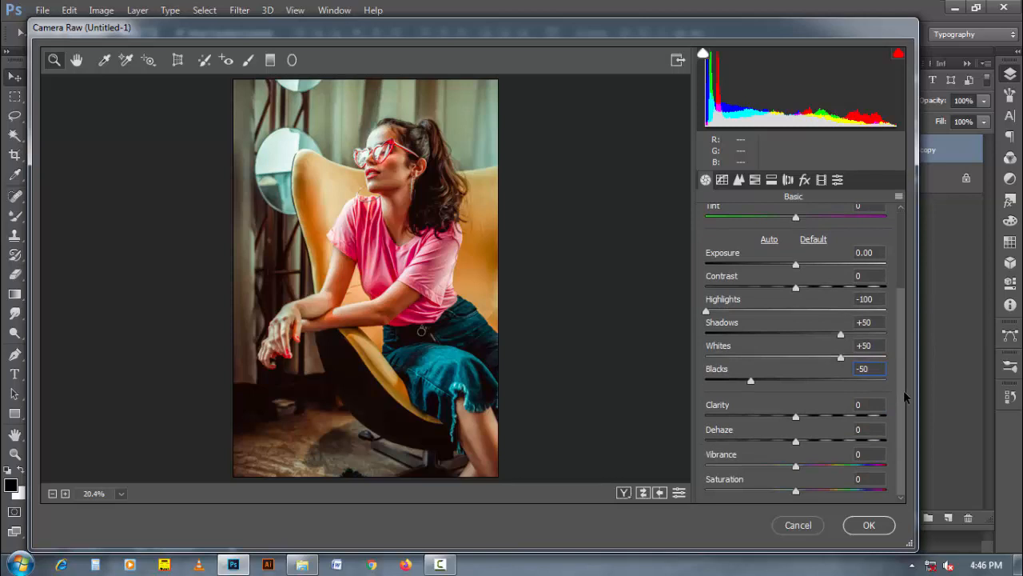
click(838, 460)
text(50)
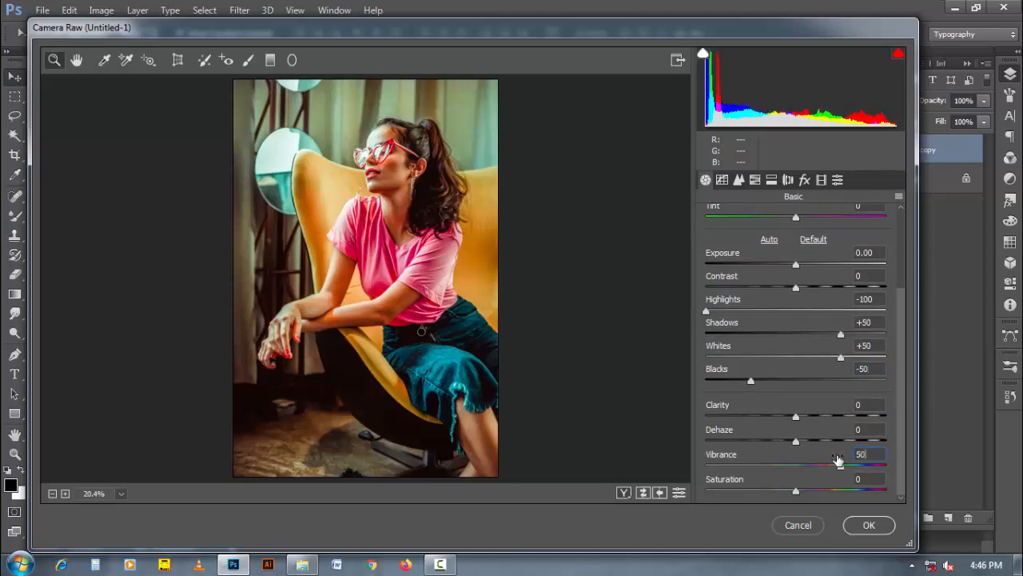
key(Tab)
text(5)
click(870, 524)
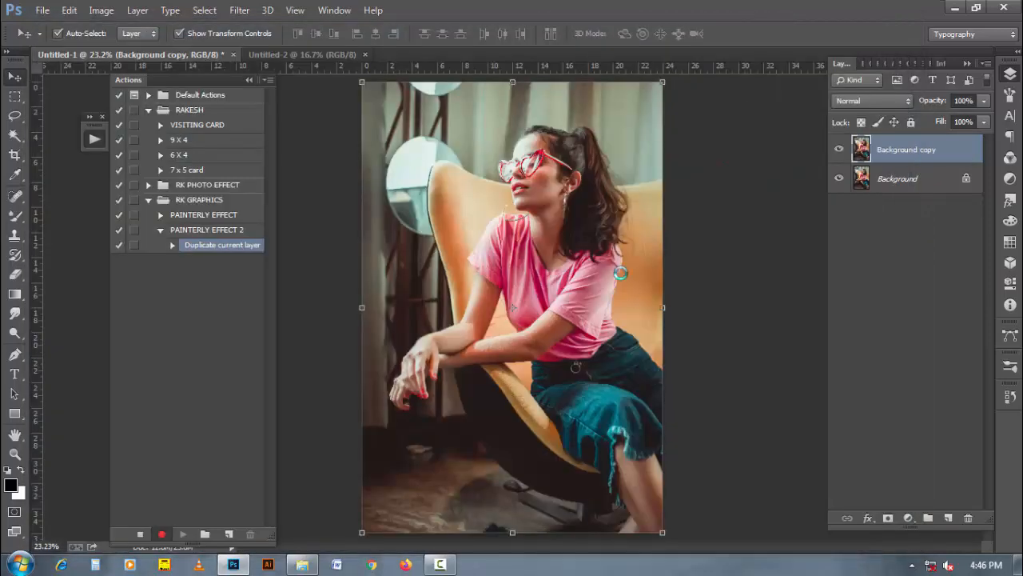
click(839, 150)
click(840, 149)
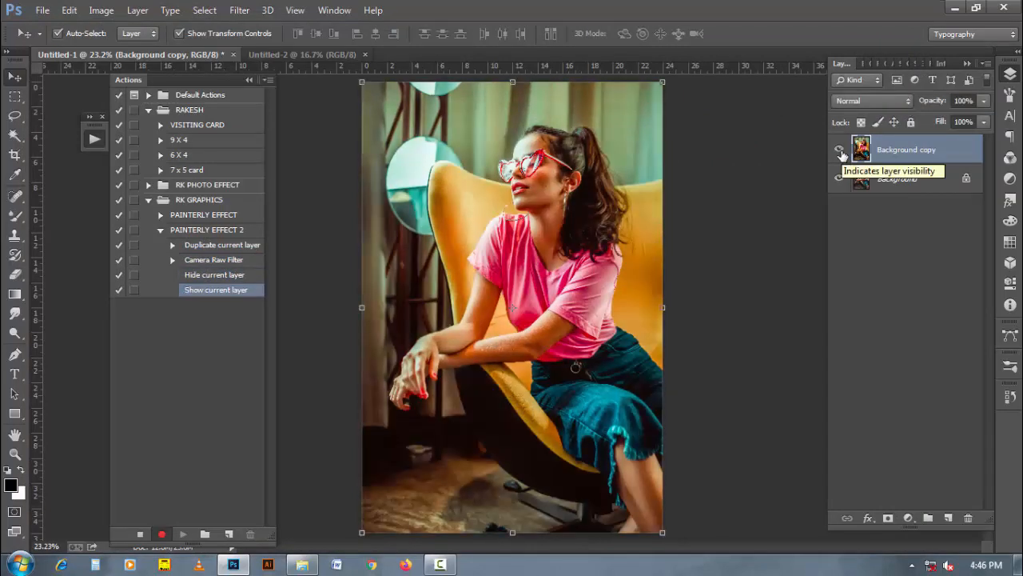
Step: Run the Camera Raw Filter on the copy with sharpening Amount 150, Radius 3.0, Detail 0 and Luminance noise reduction 100
click(246, 13)
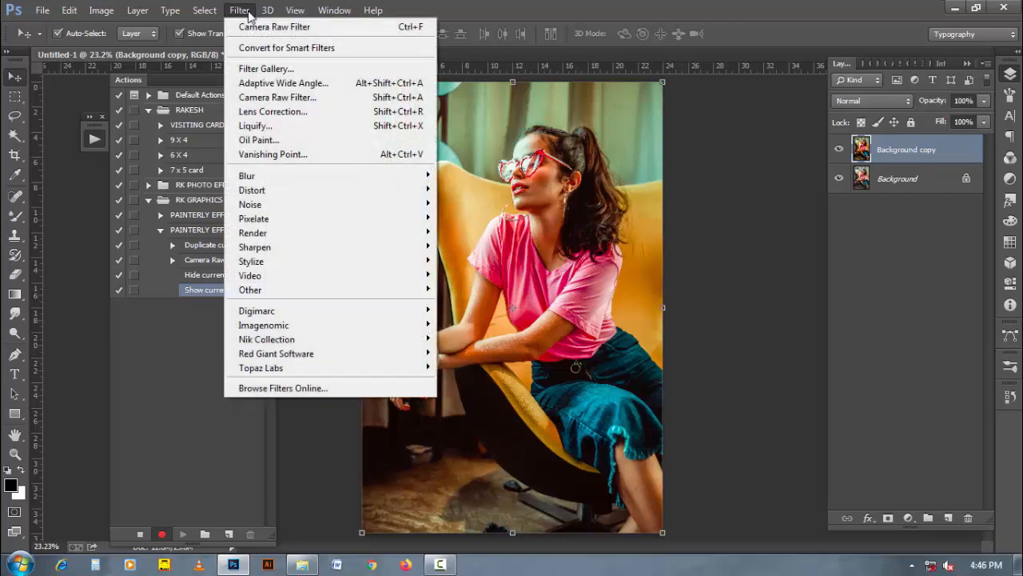
click(271, 97)
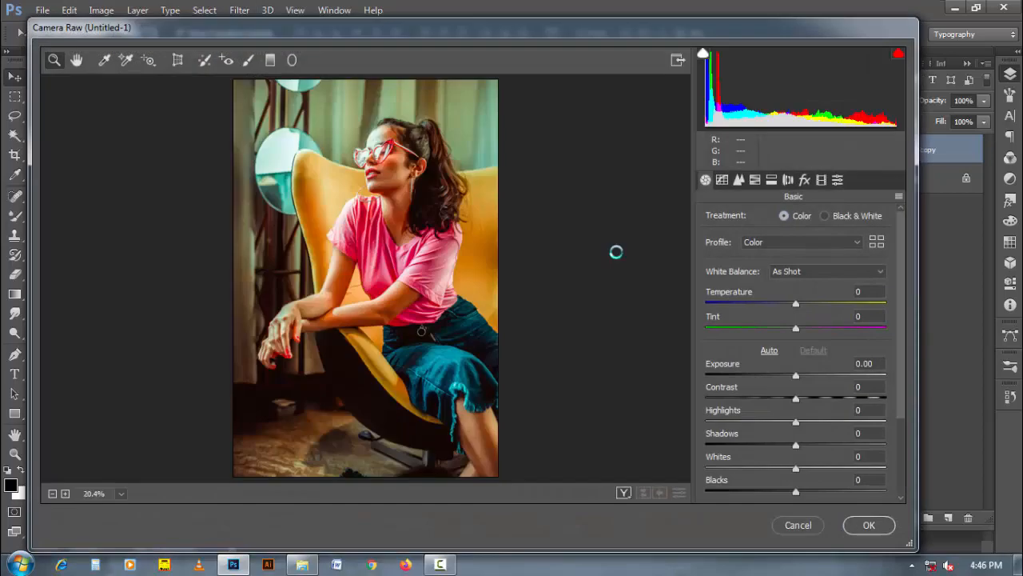
drag(289, 102, 479, 265)
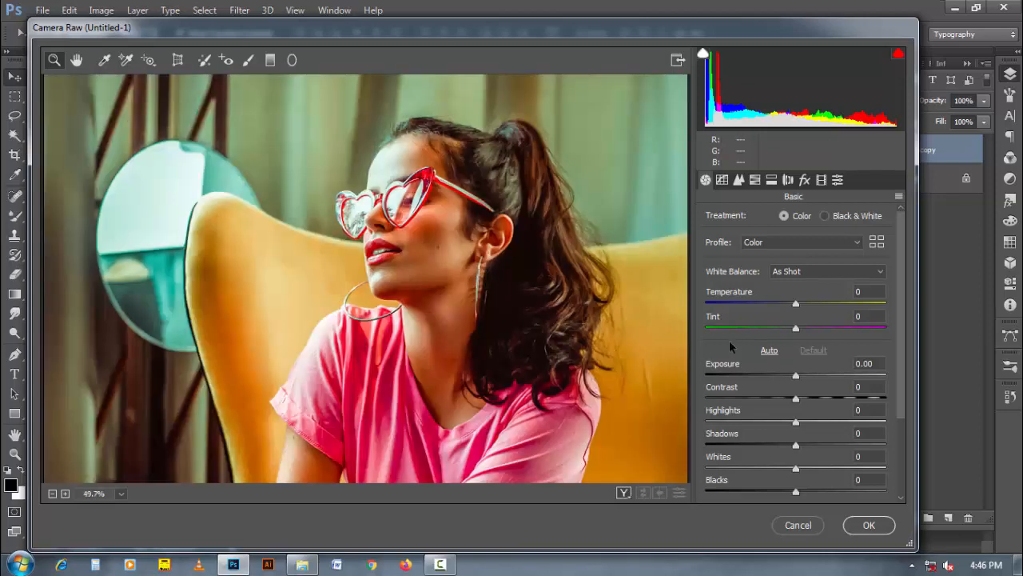
click(740, 185)
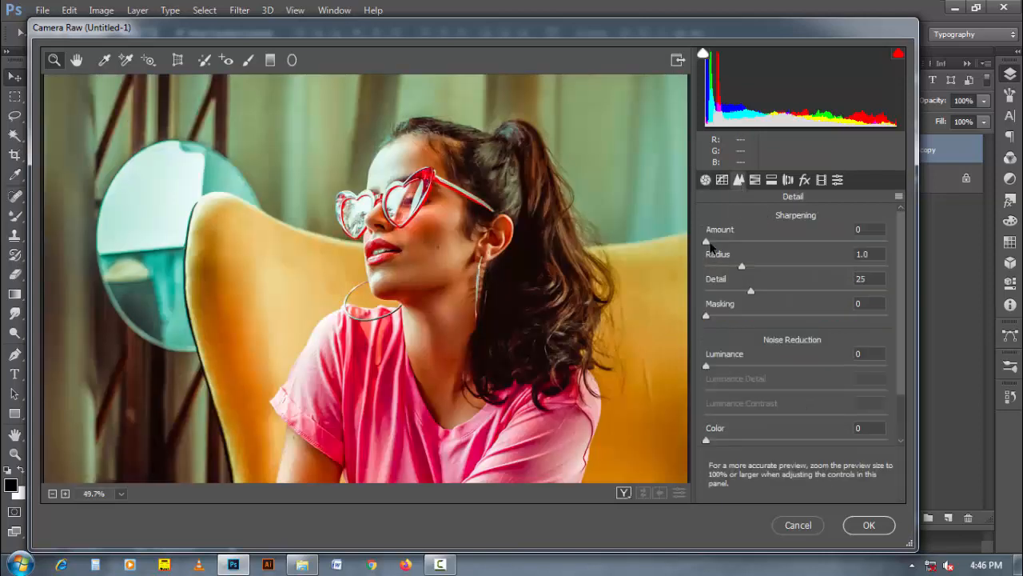
drag(884, 254, 913, 259)
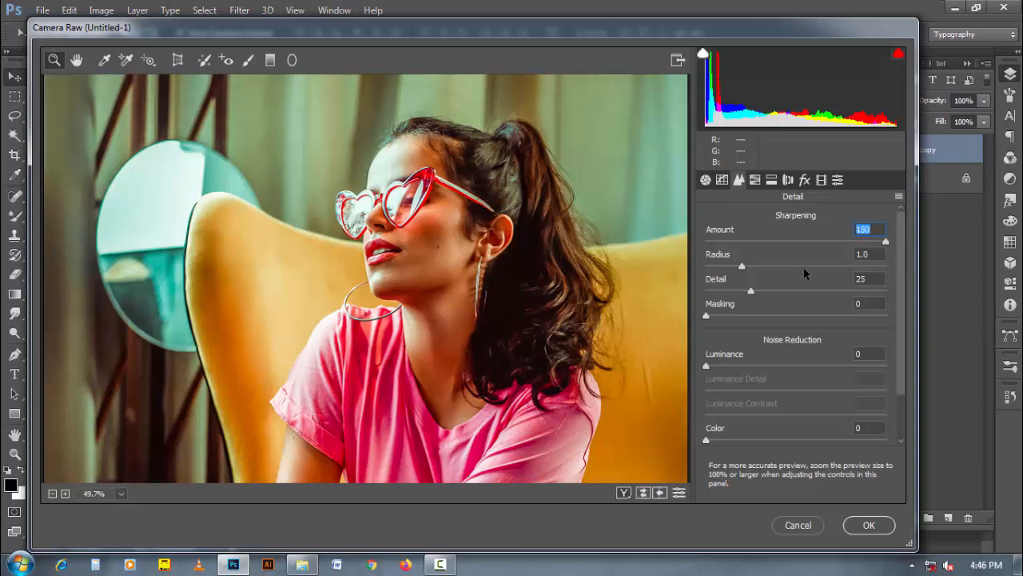
drag(743, 268, 891, 275)
drag(751, 291, 693, 294)
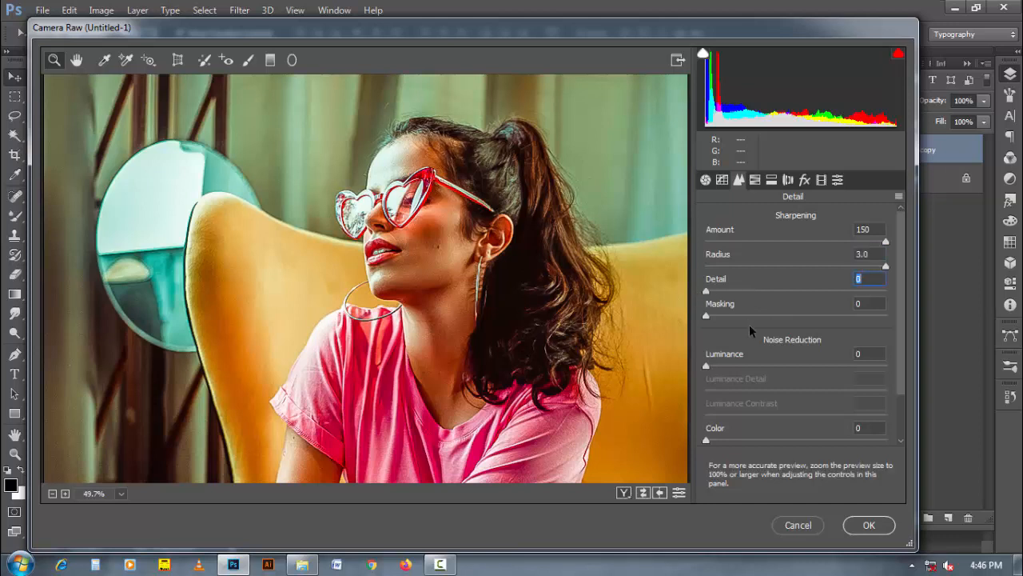
drag(706, 365, 893, 371)
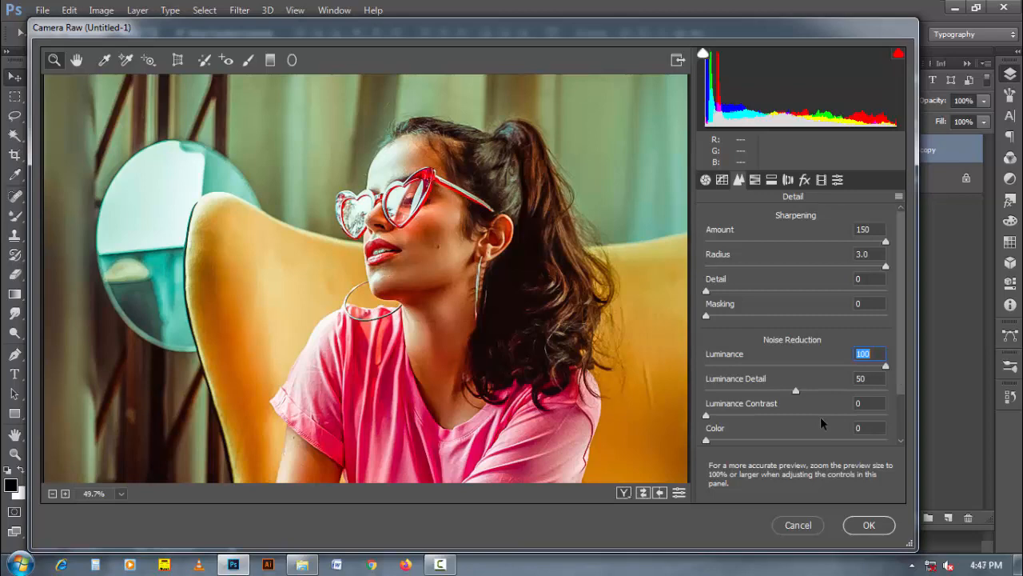
click(869, 524)
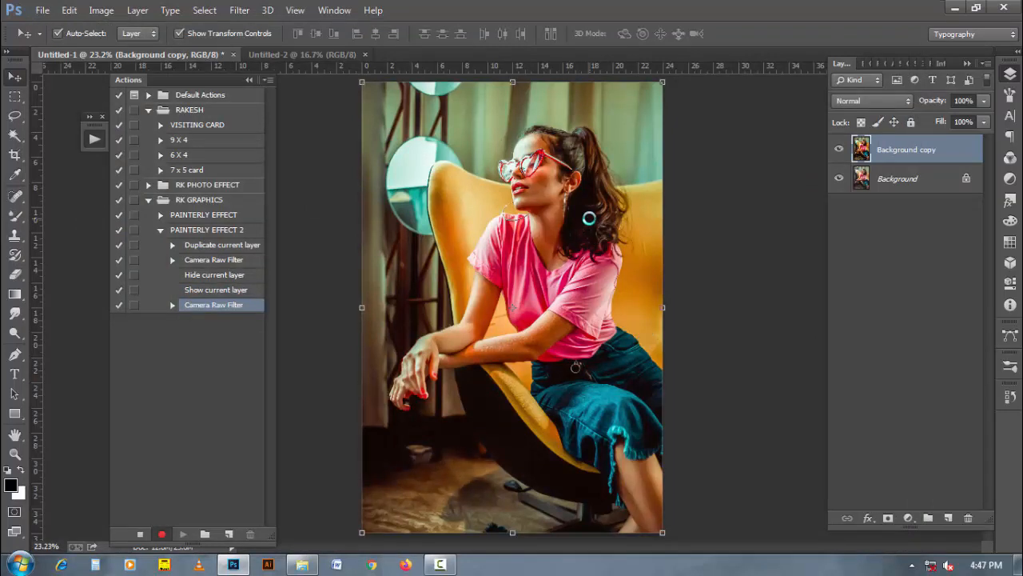
Step: Apply a second Camera Raw smoothing pass to the copy using sharpening Amount 150, Radius 3.0, Detail 0 and Luminance 100
click(242, 11)
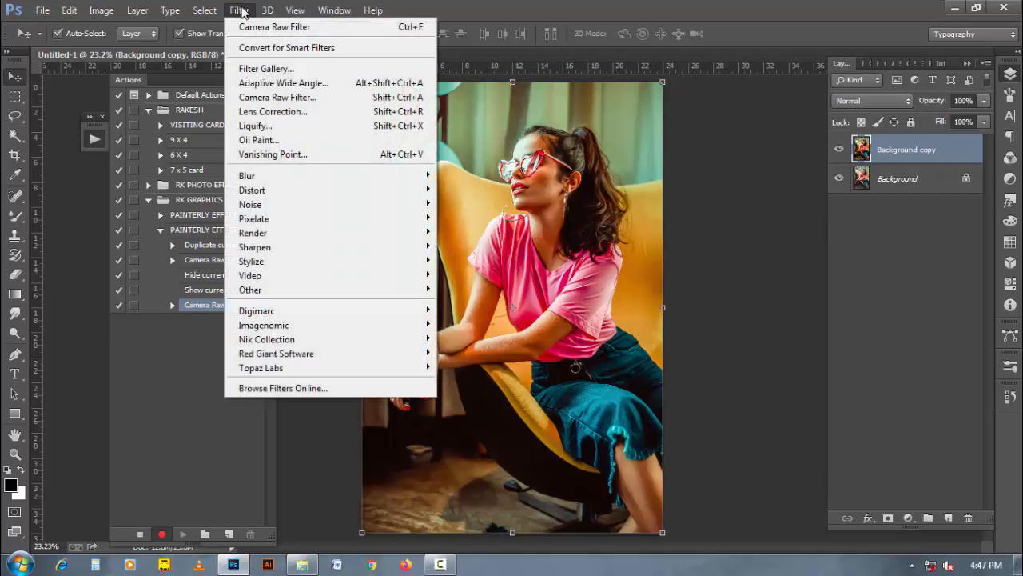
click(264, 98)
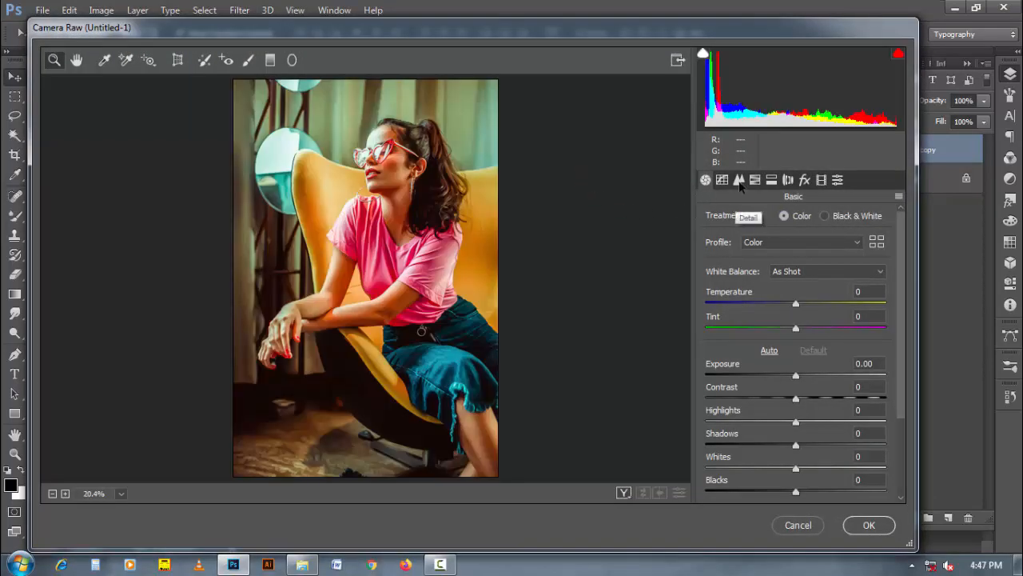
click(740, 182)
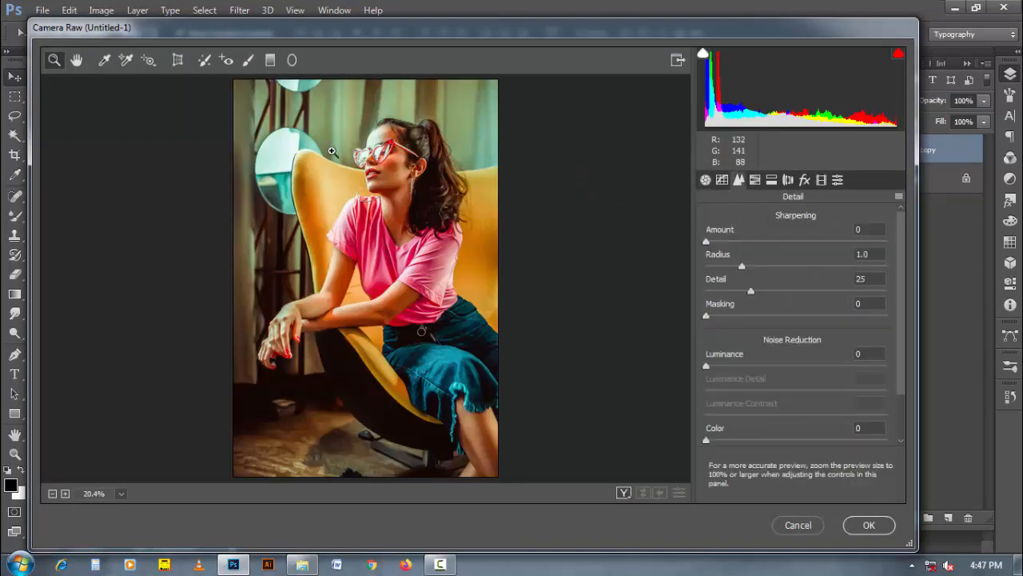
drag(335, 108, 490, 260)
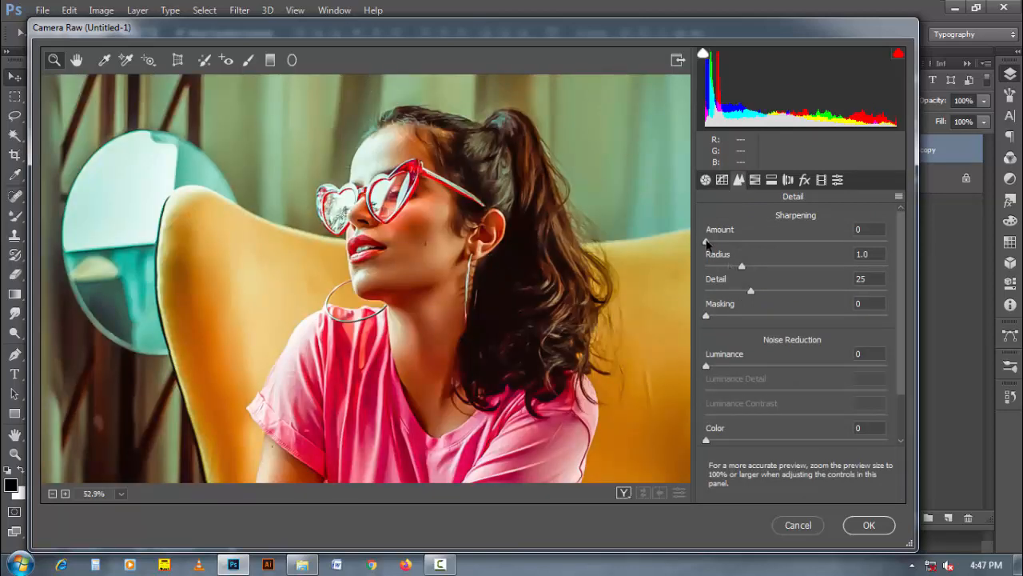
drag(706, 241, 902, 253)
drag(742, 267, 896, 268)
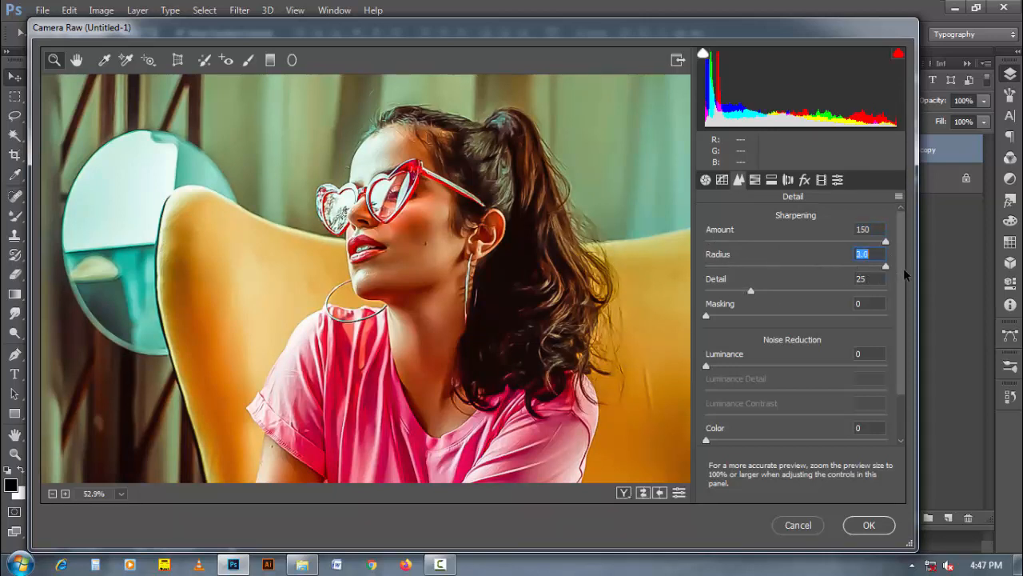
drag(751, 292, 701, 297)
drag(706, 366, 892, 366)
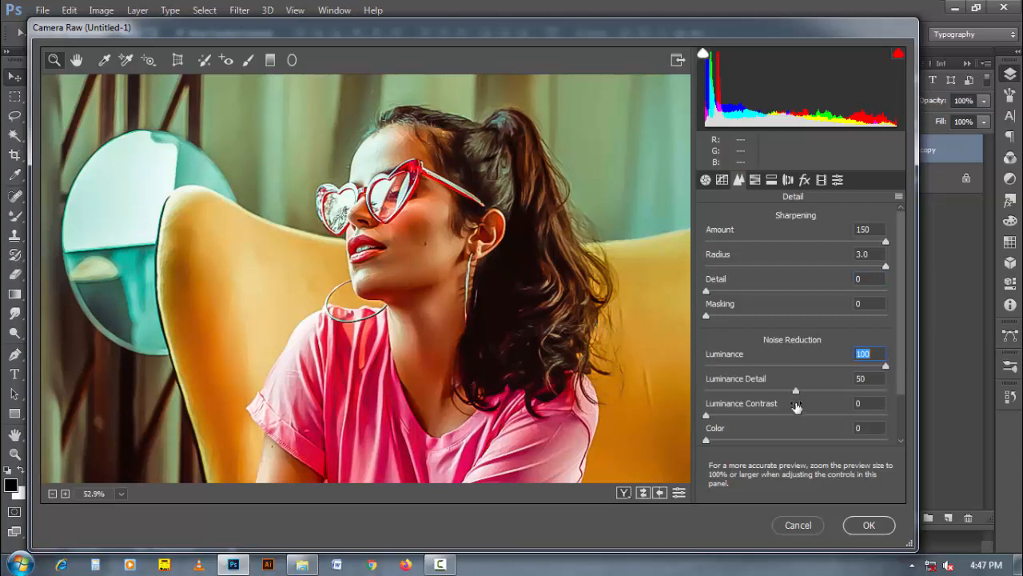
click(869, 524)
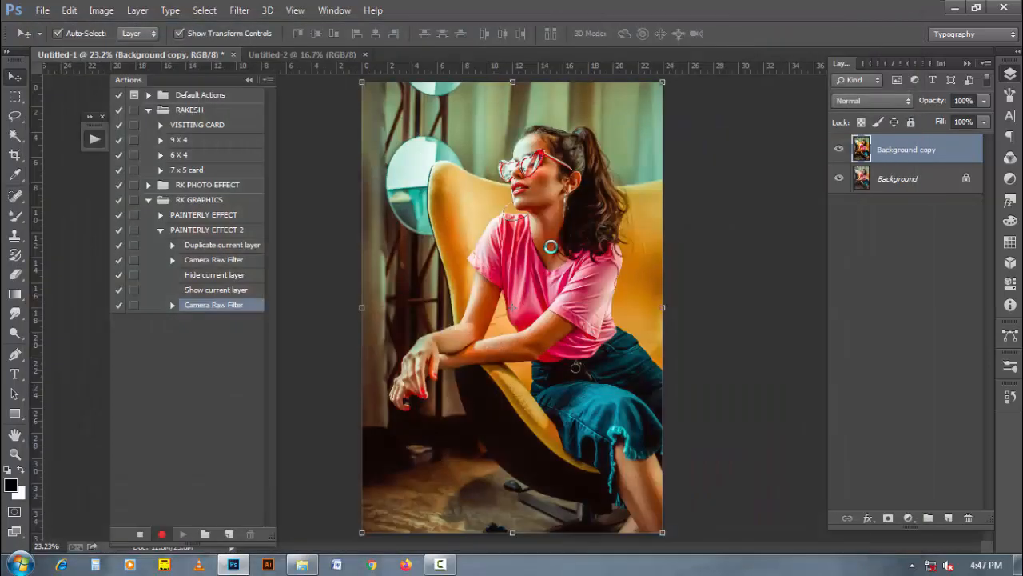
key(ctrl+f)
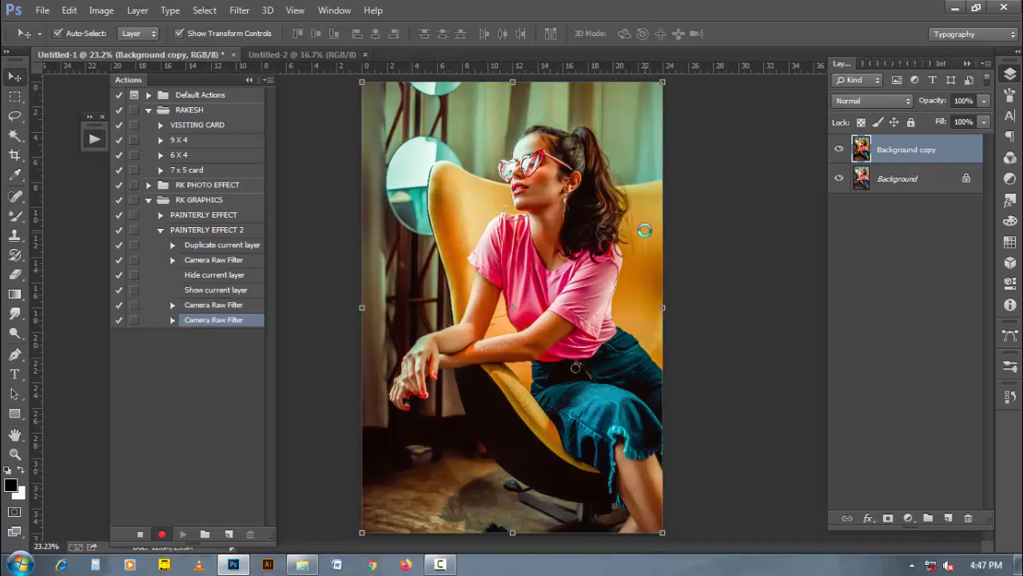
Step: Apply a third Camera Raw smoothing pass to the copy, again with sharpening Amount 150, Radius 3.0, Detail 0 and Luminance 100
click(239, 11)
click(248, 98)
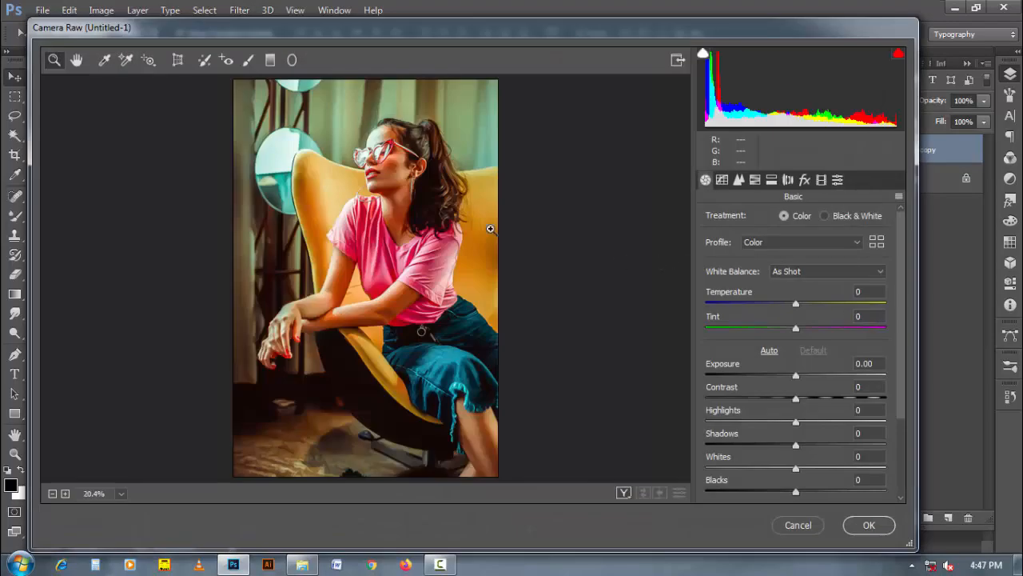
drag(329, 108, 479, 267)
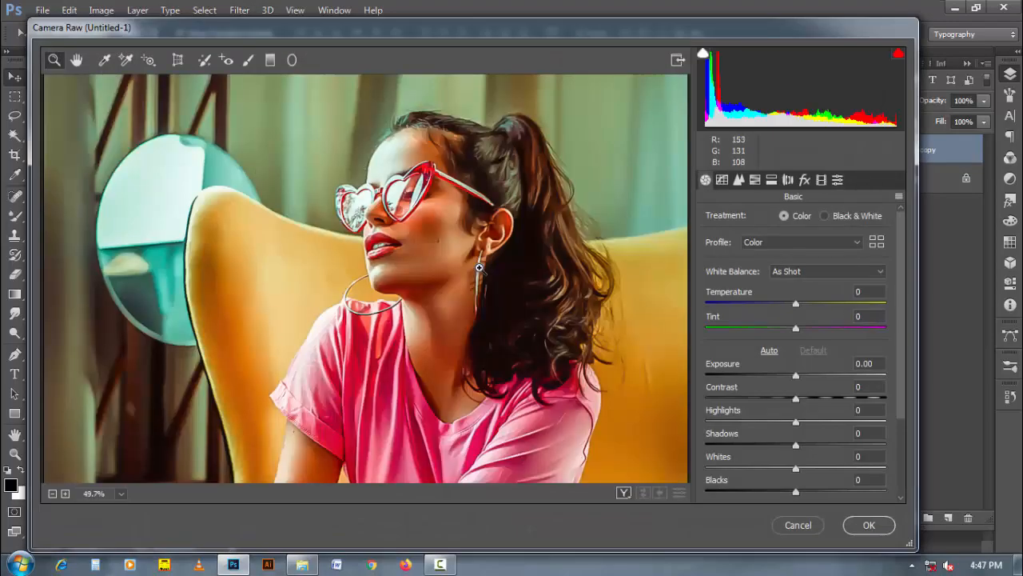
click(739, 184)
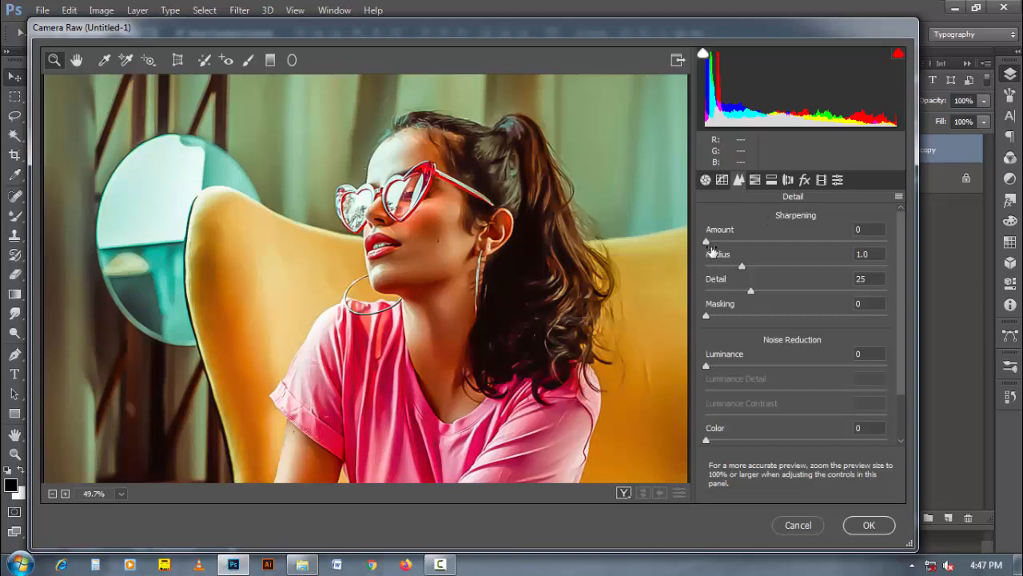
drag(708, 243, 912, 251)
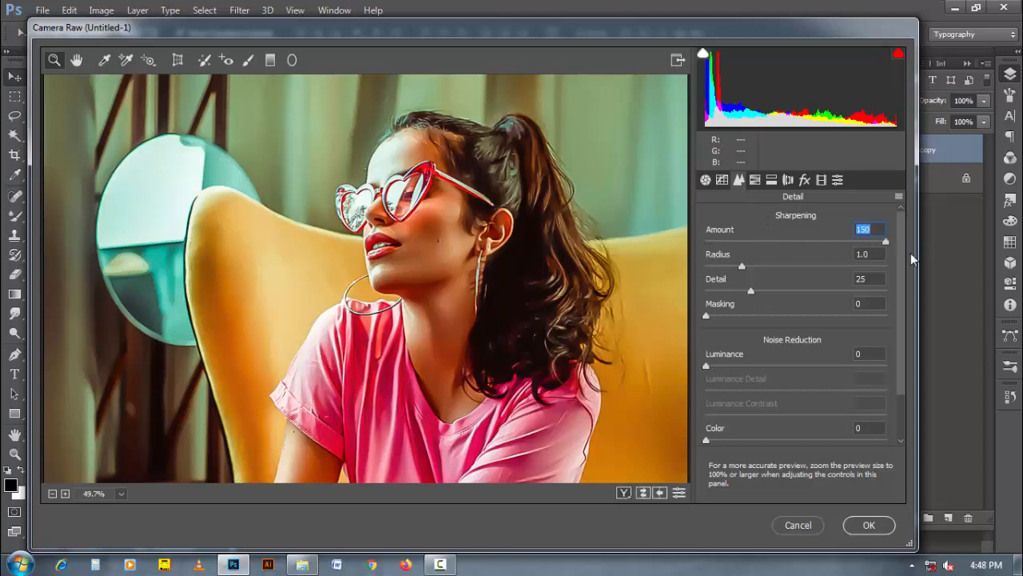
drag(742, 267, 906, 275)
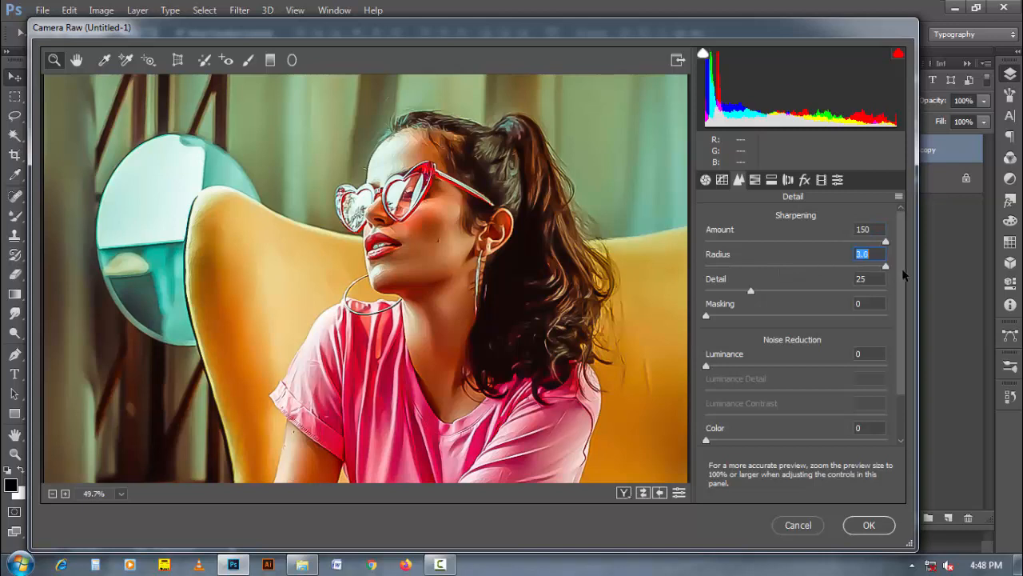
drag(751, 293, 680, 298)
drag(707, 367, 753, 367)
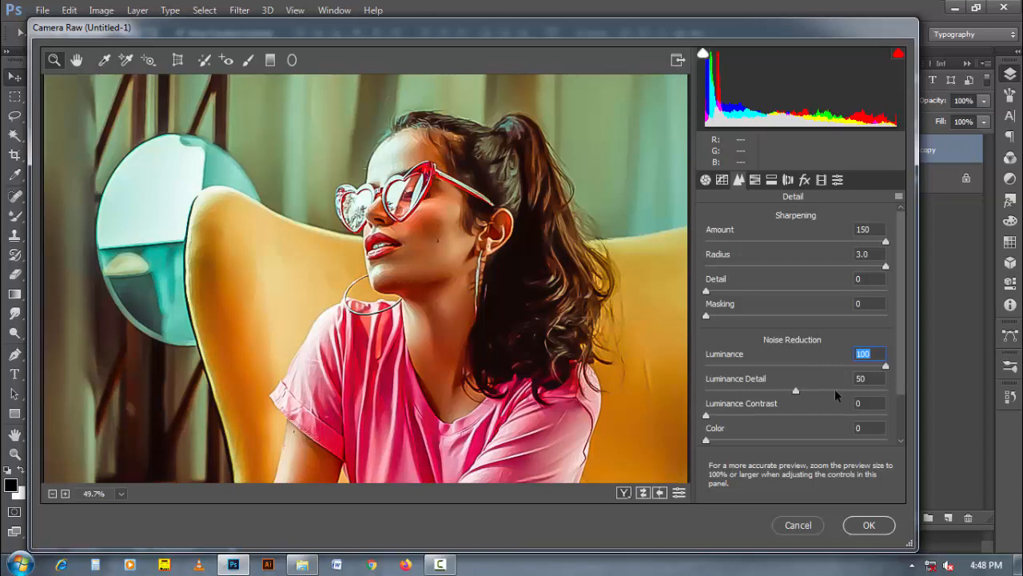
click(869, 525)
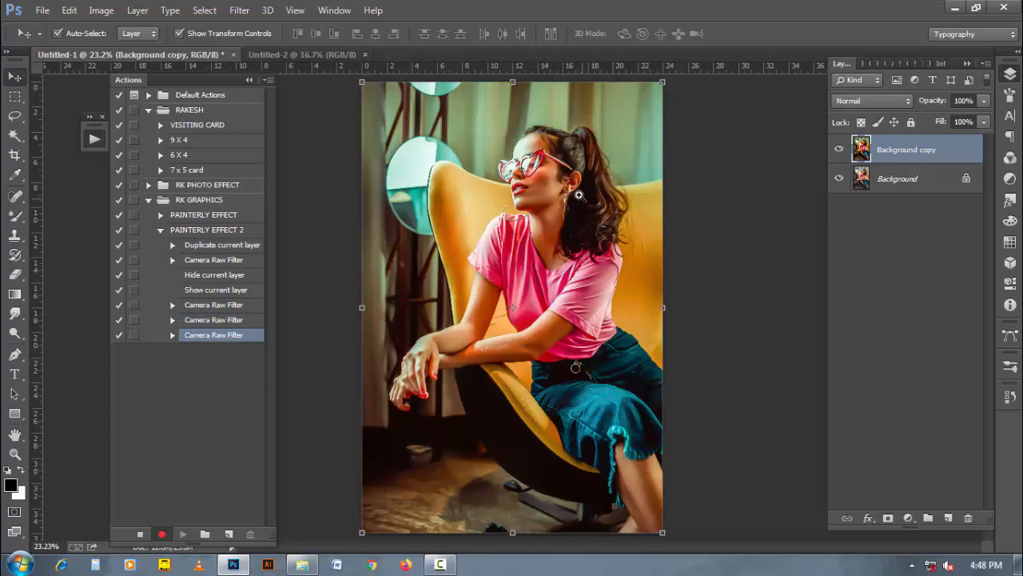
Step: Hide and show the Background copy layer to compare the painterly effect on the face with the original
scroll(576, 183, up, 2)
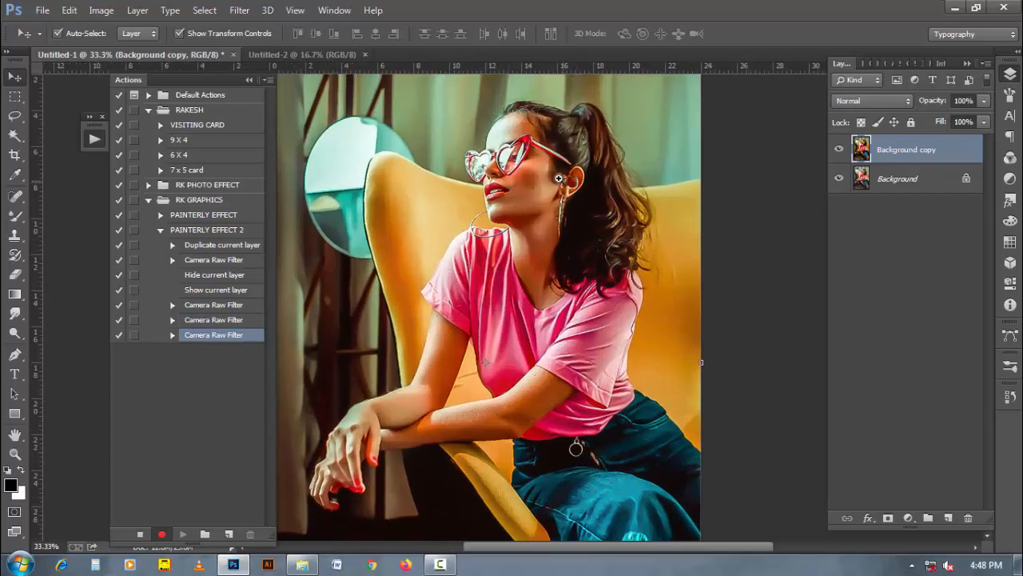
scroll(551, 176, up, 1)
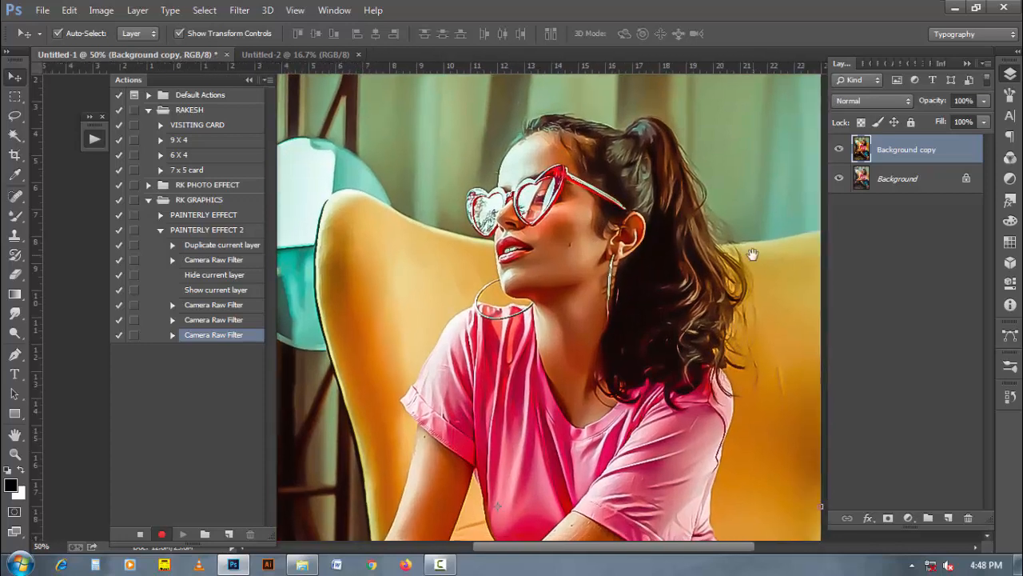
click(839, 150)
click(839, 150)
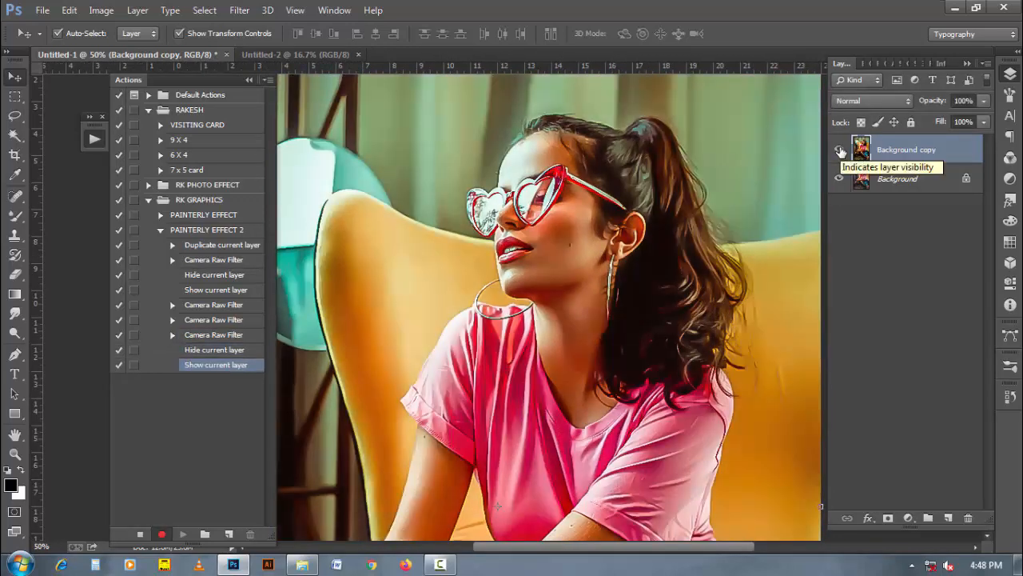
Step: Duplicate the original Background layer and move the duplicate above Background copy, to the top of the layer stack
click(840, 151)
click(840, 150)
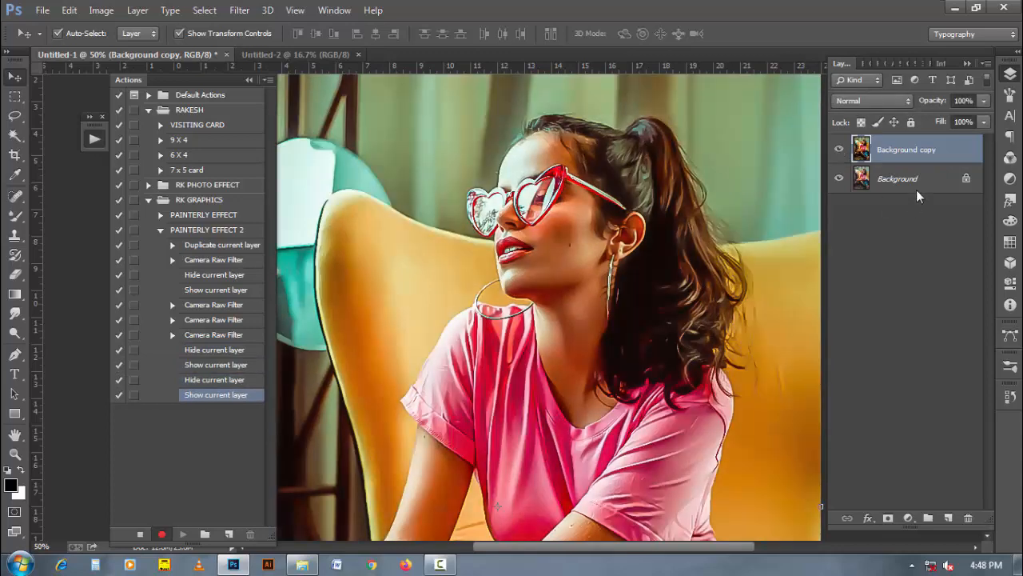
drag(914, 179, 948, 519)
drag(902, 184, 885, 137)
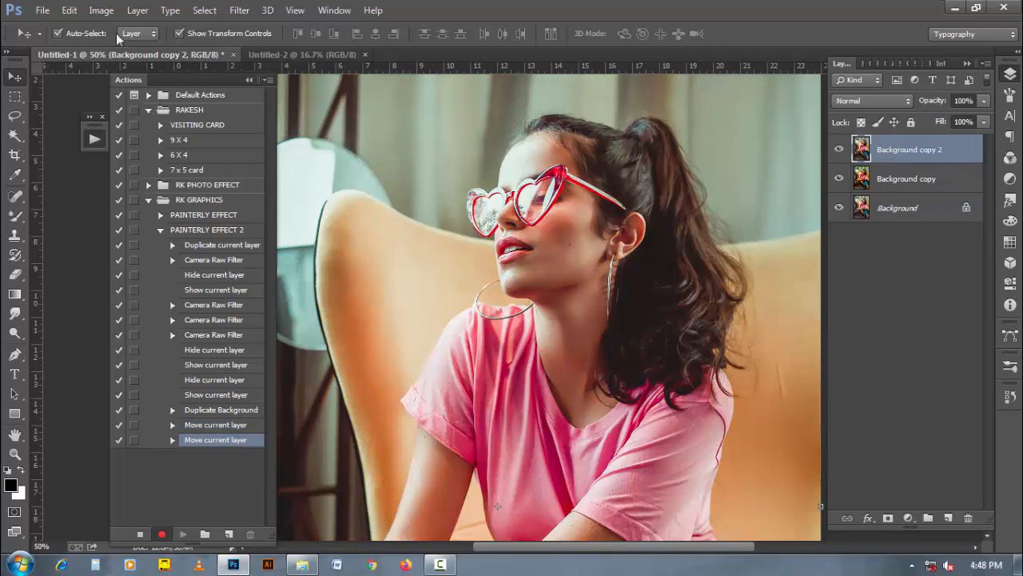
Step: Desaturate the Background copy 2 layer and set its blend mode to Linear Light
click(100, 10)
mouse_move(120, 50)
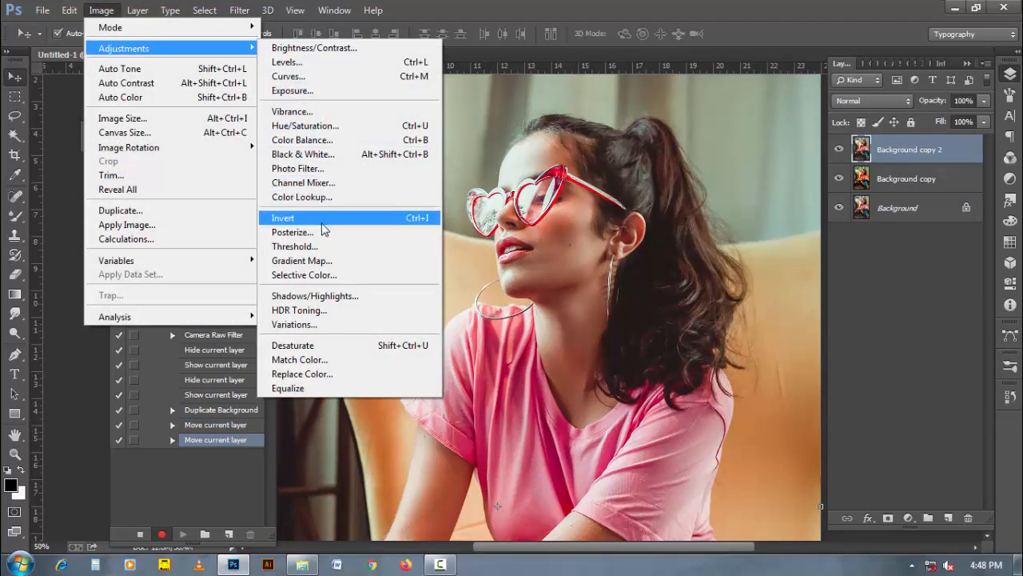
click(352, 353)
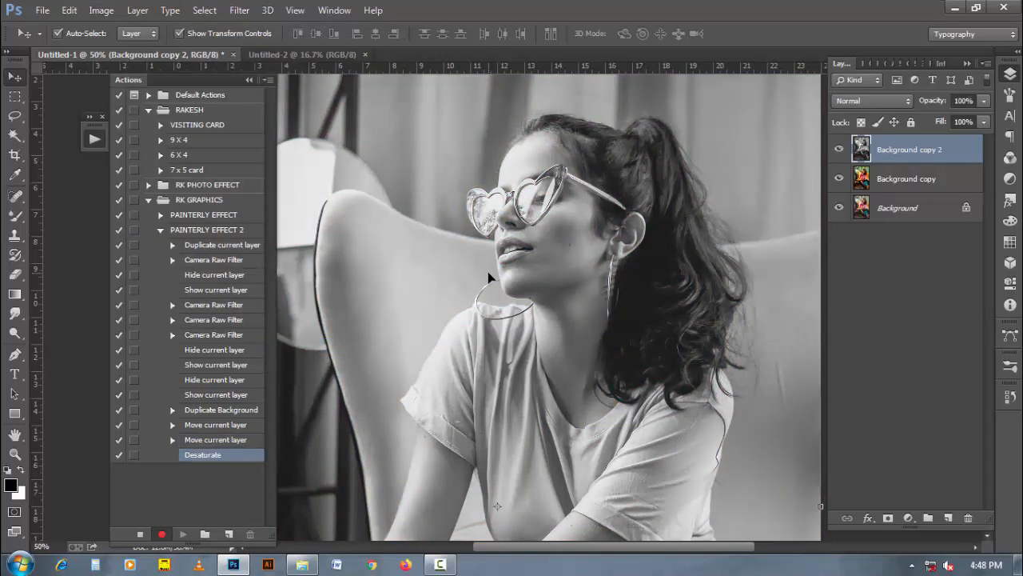
click(876, 102)
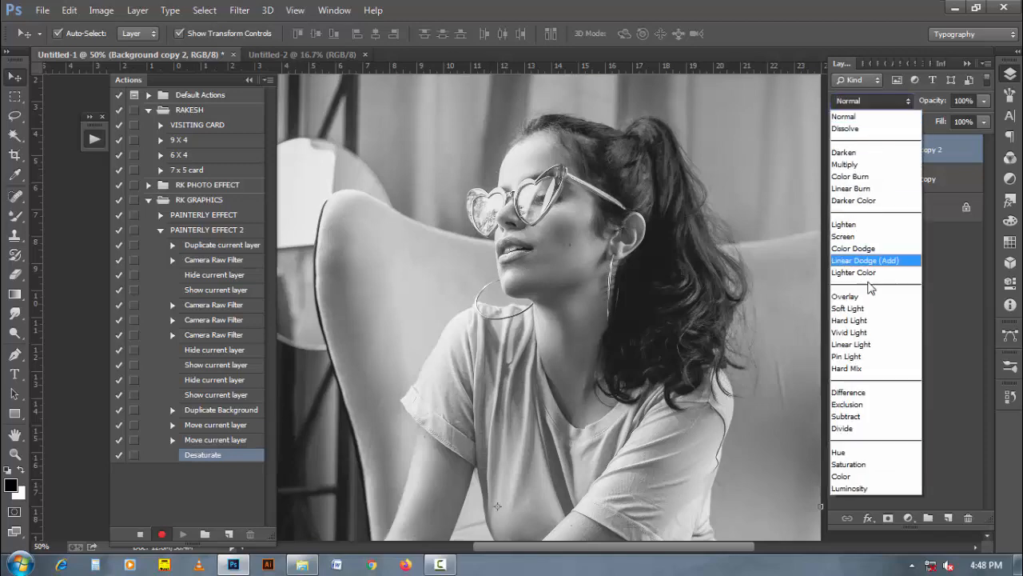
click(866, 344)
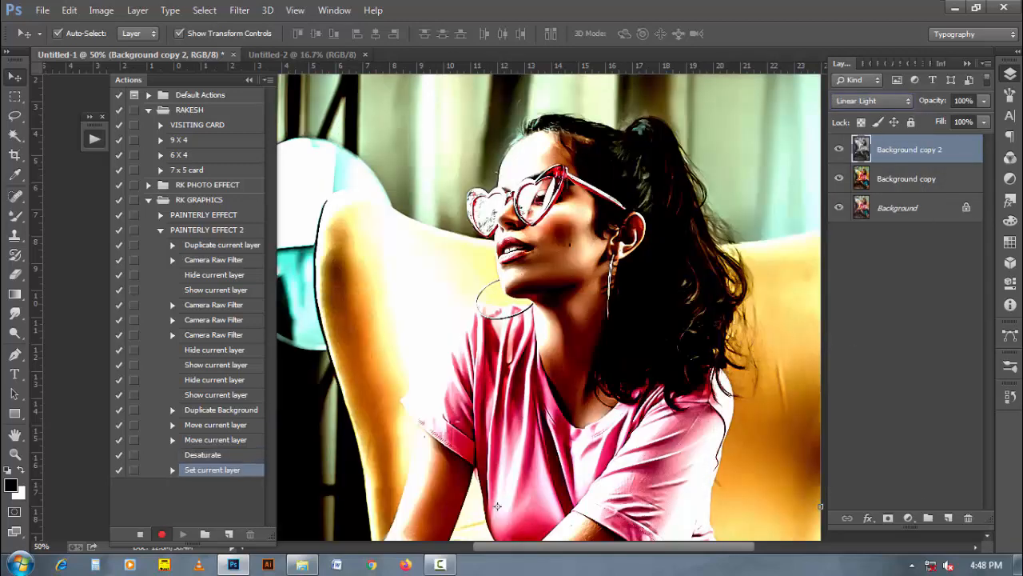
Step: Apply a High Pass filter with a 1-pixel radius to Background copy 2 and merge it down into Background copy
click(245, 13)
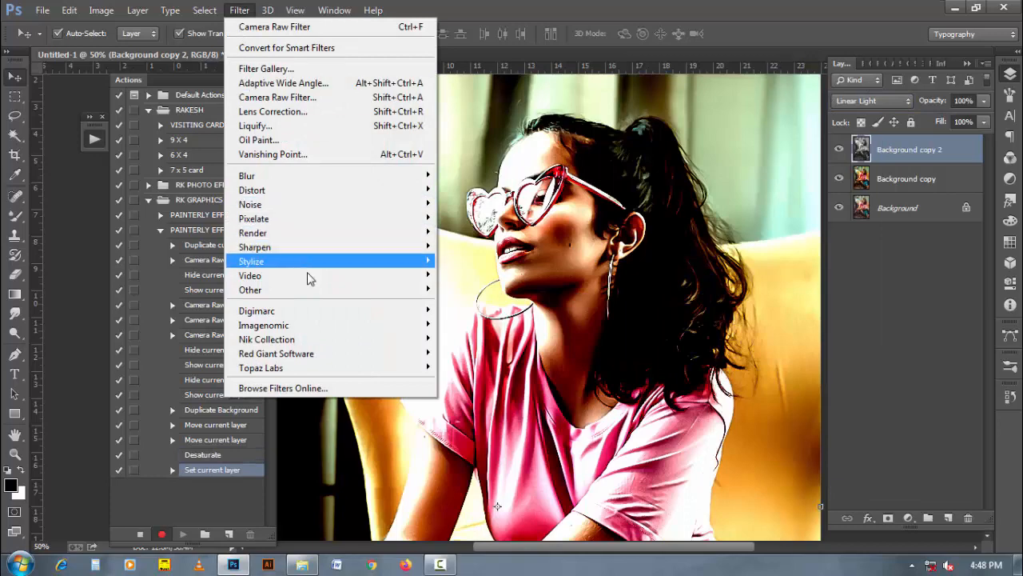
mouse_move(311, 290)
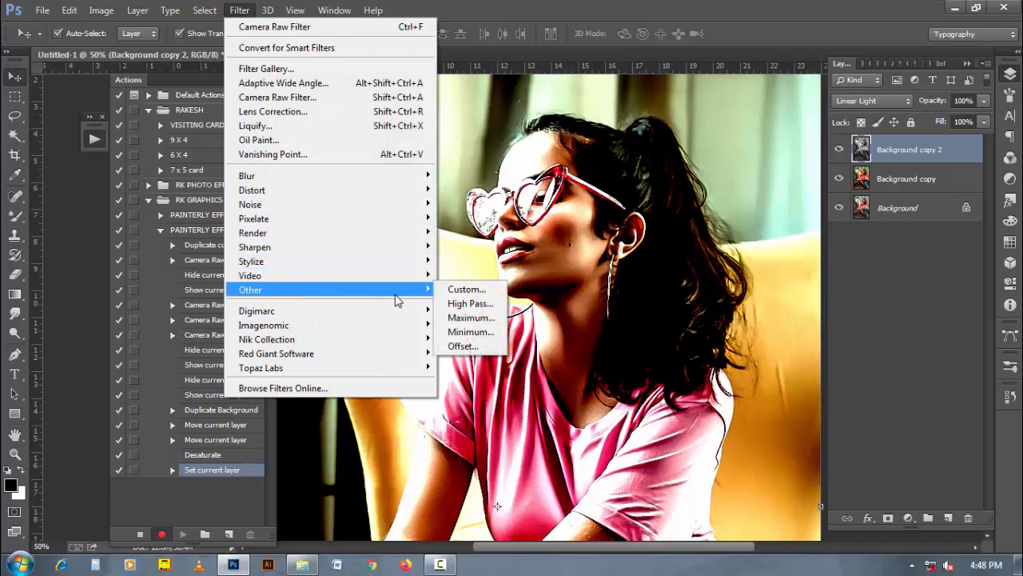
click(478, 306)
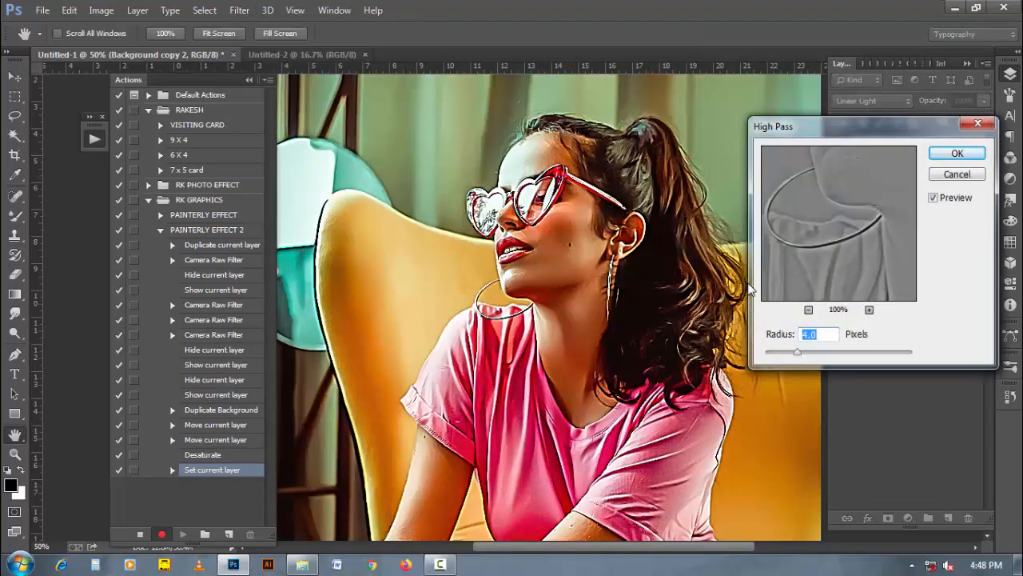
text(1)
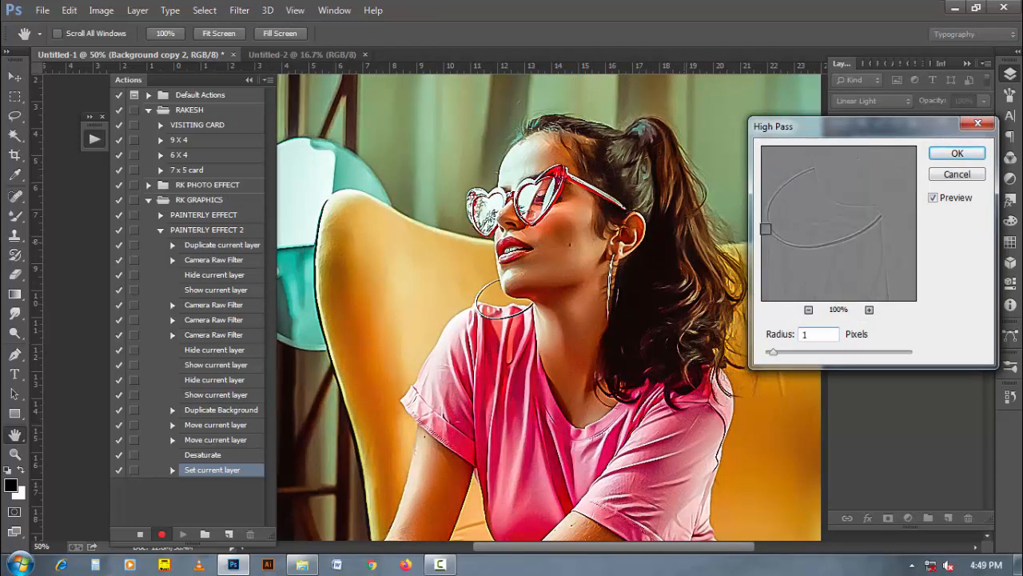
click(951, 154)
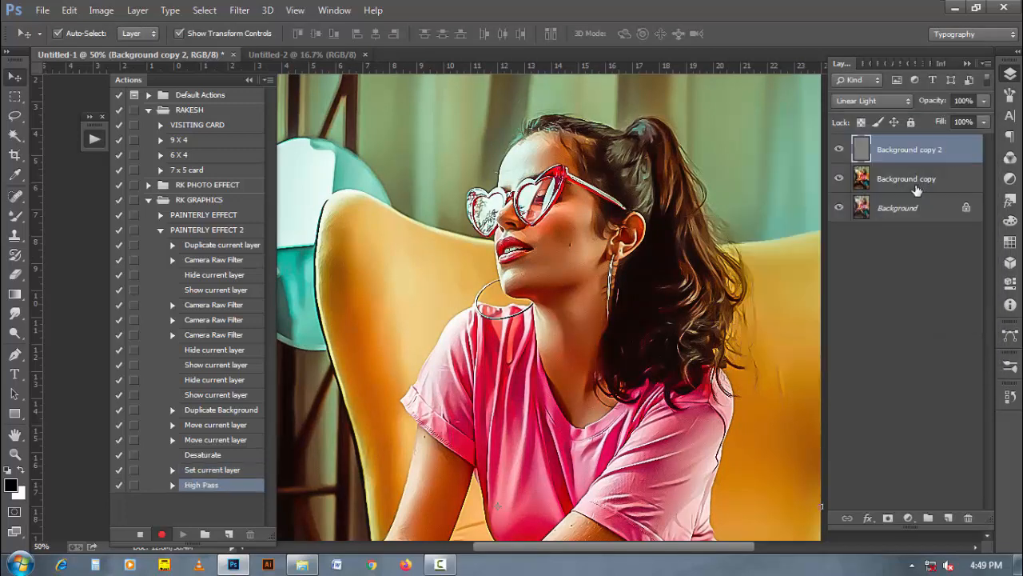
key(ctrl+e)
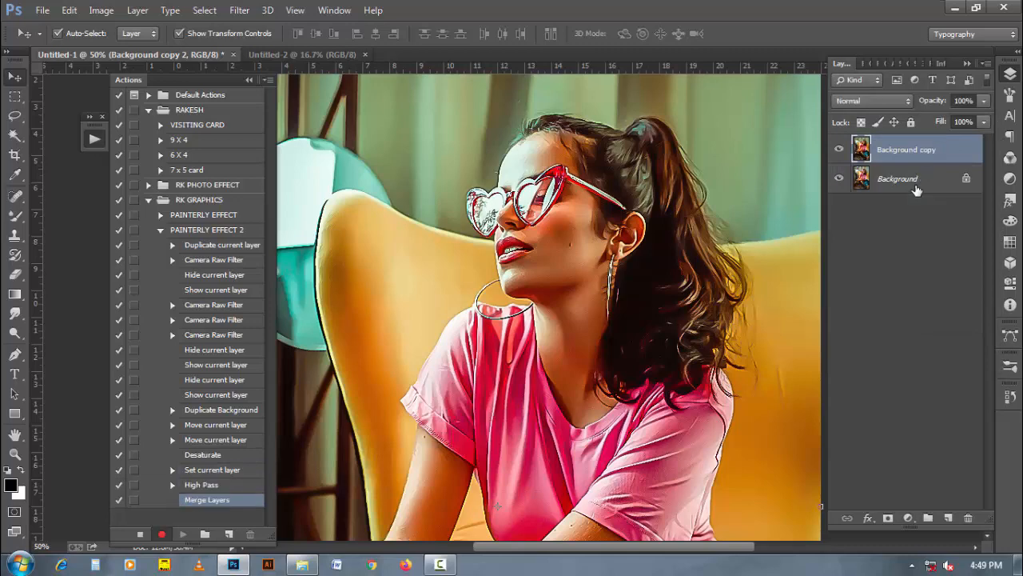
Step: Duplicate Background copy and run the Camera Raw Filter on the duplicate with sharpening Amount 150, Radius 3.0, Detail 0 and Luminance noise reduction 100
drag(914, 154, 948, 518)
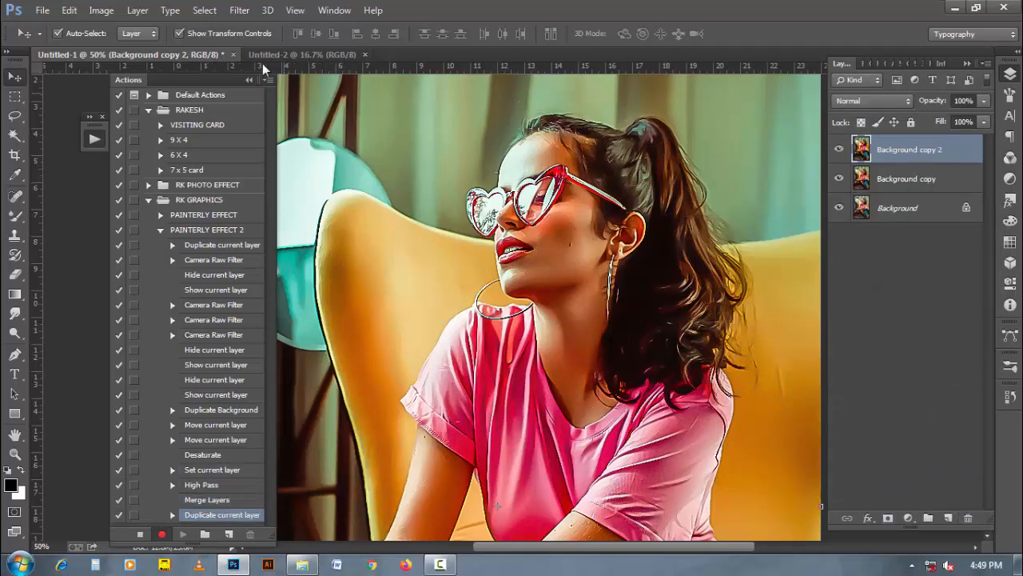
click(239, 12)
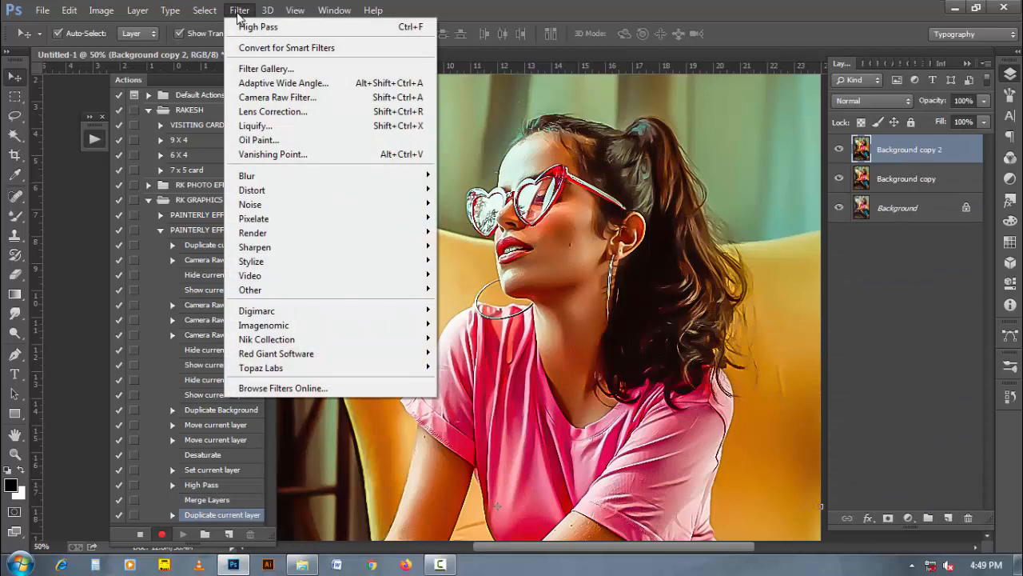
click(270, 97)
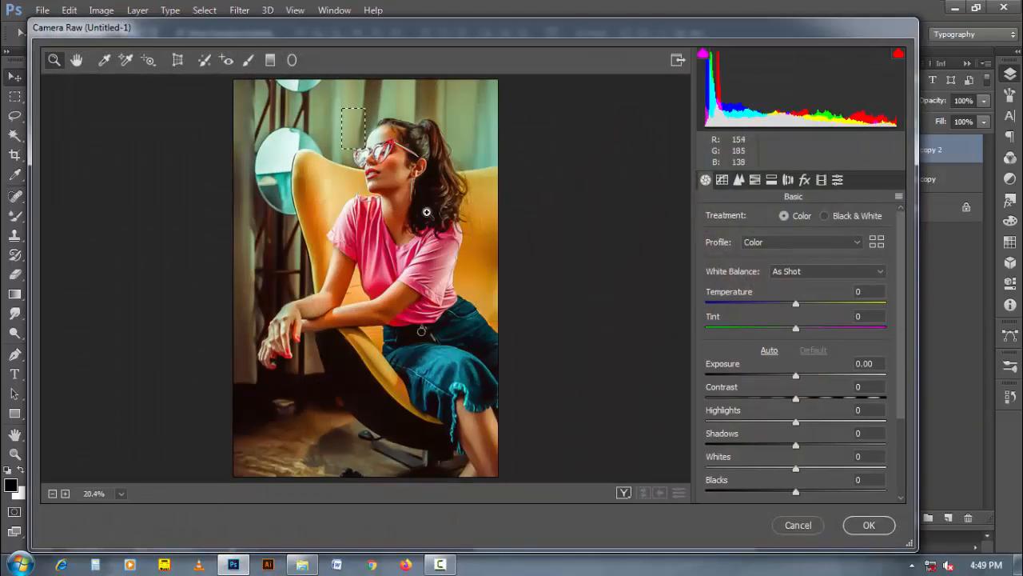
drag(427, 213, 490, 249)
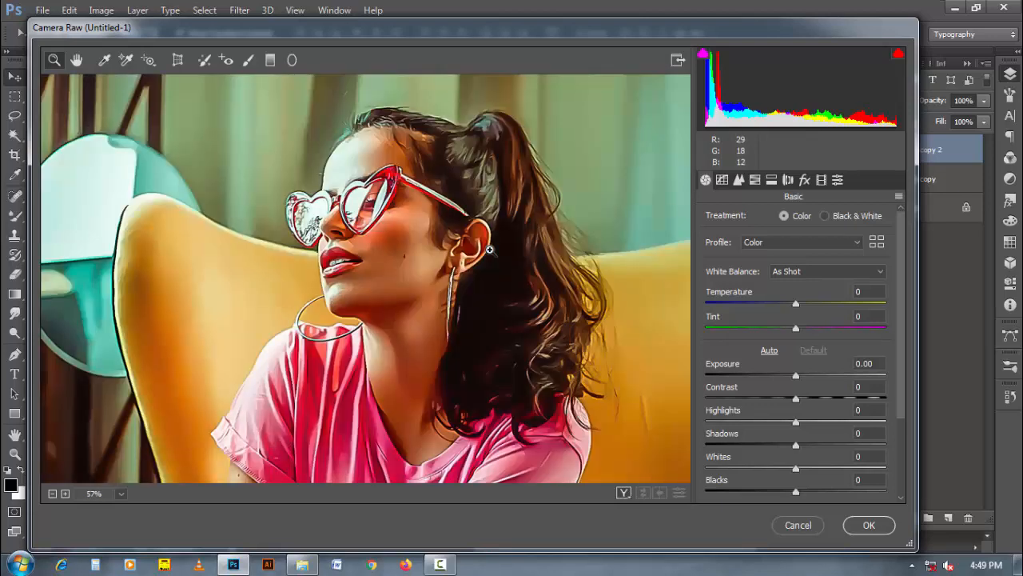
click(739, 179)
drag(706, 242, 892, 244)
drag(744, 267, 908, 278)
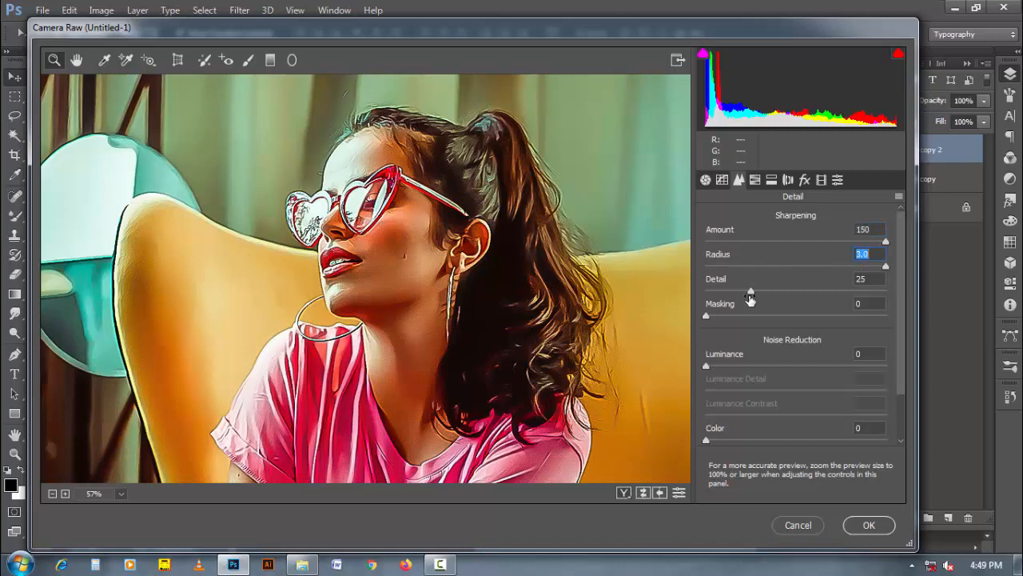
drag(750, 295, 686, 293)
drag(709, 366, 719, 366)
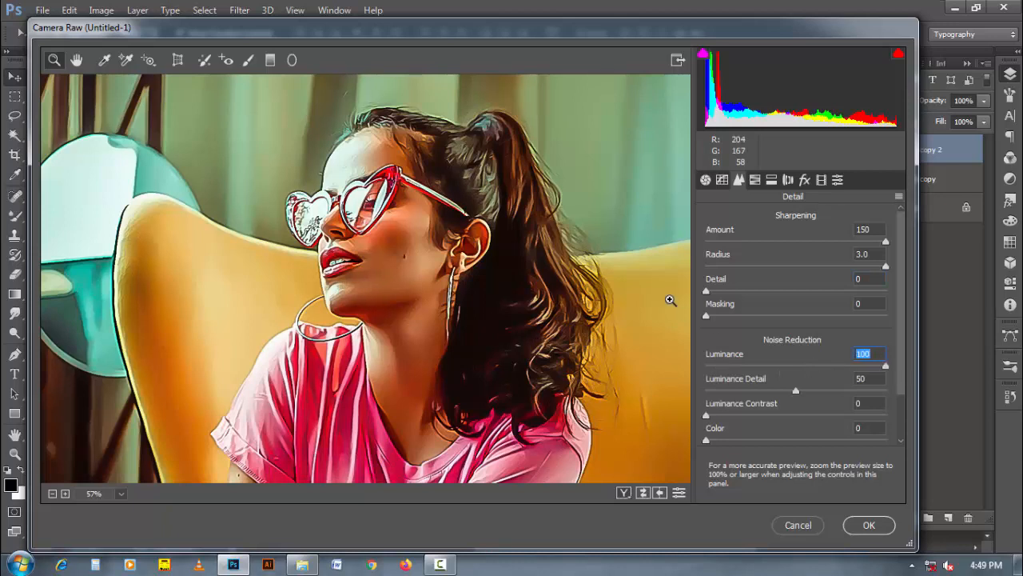
click(869, 524)
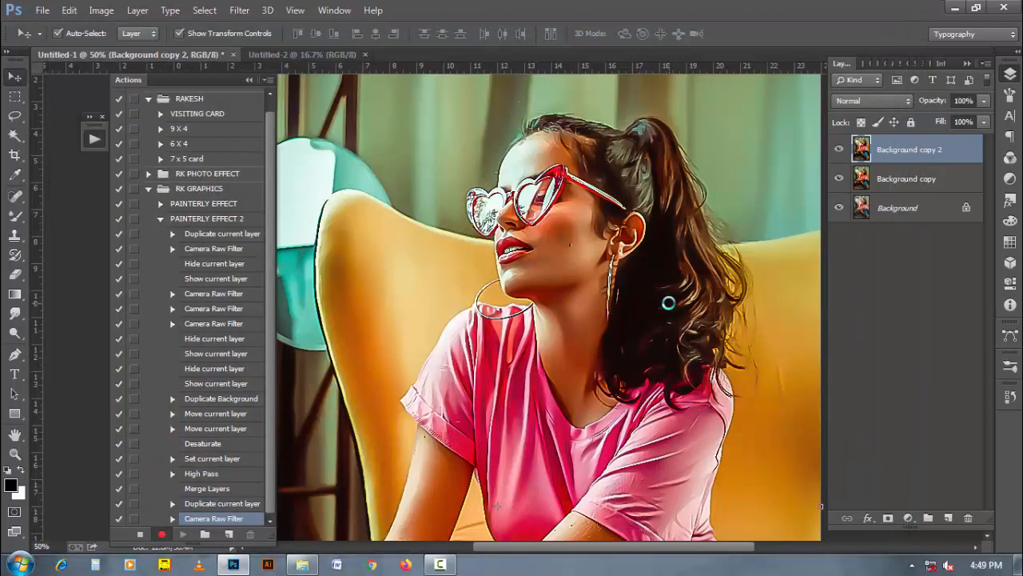
Step: Merge the filtered duplicate into Background copy and toggle that layer's visibility to compare it with the original
key(ctrl+e)
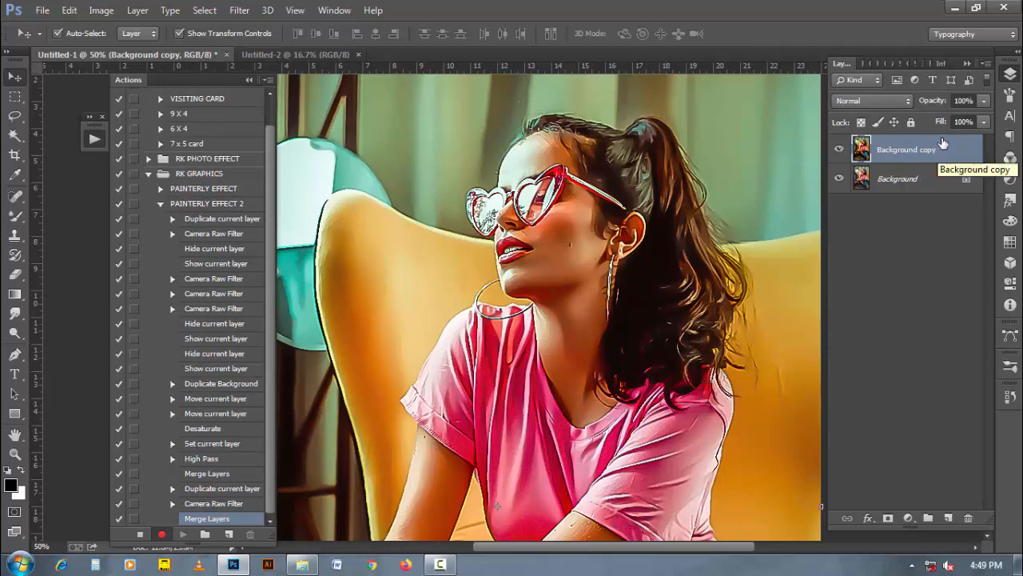
click(839, 152)
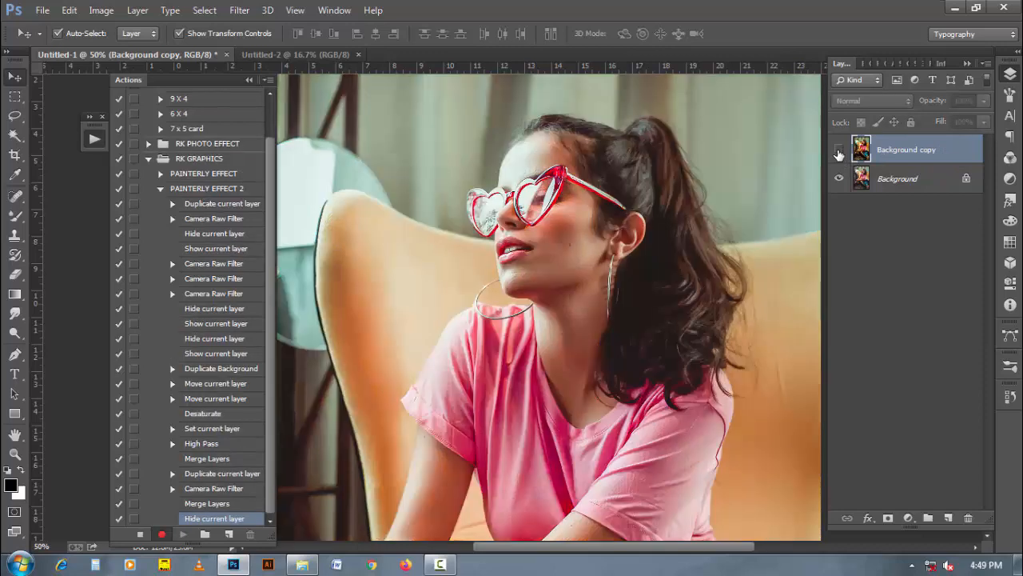
click(838, 152)
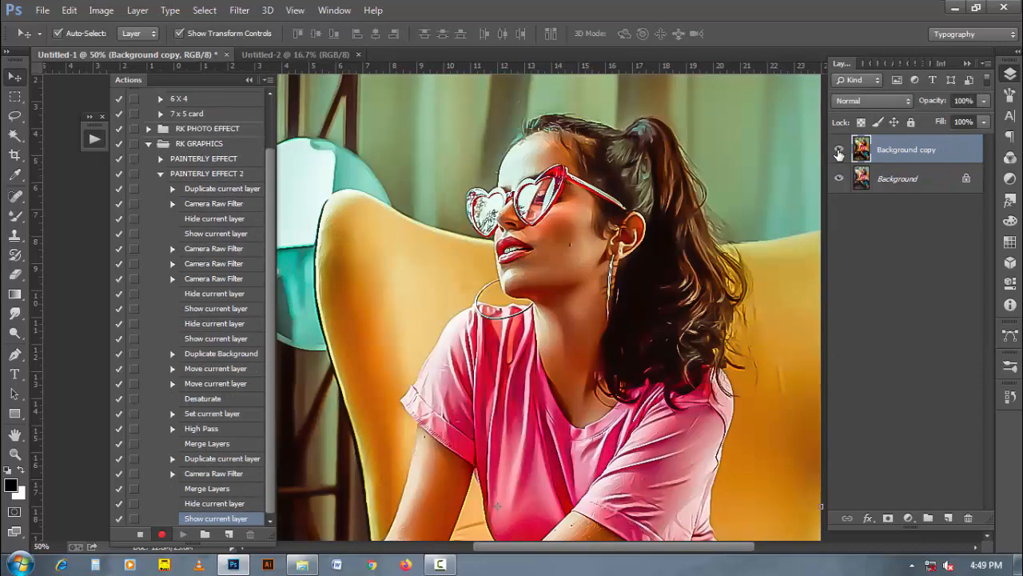
click(839, 152)
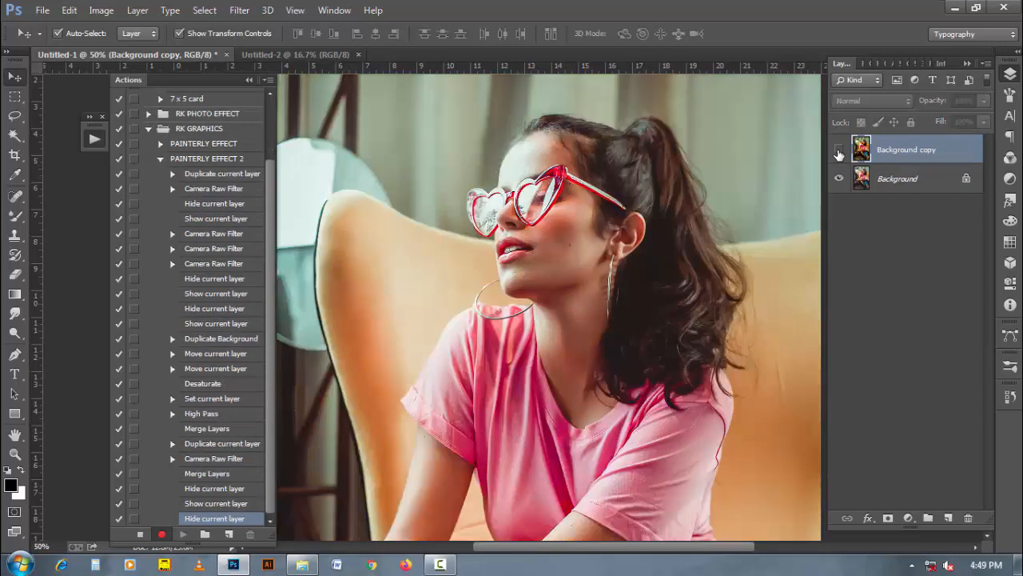
click(838, 152)
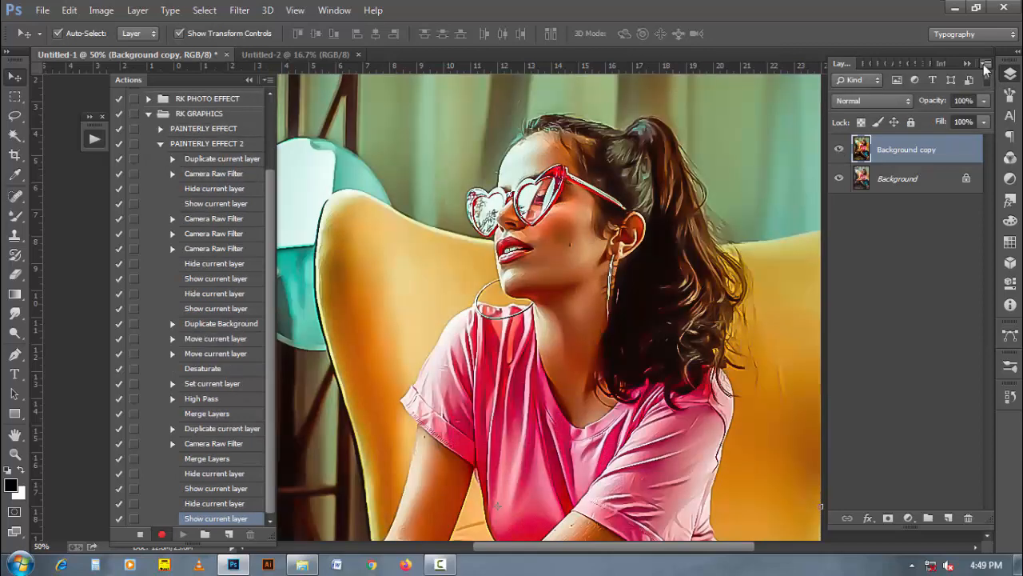
Step: Flatten the image and stop recording the PAINTERLY EFFECT 2 action
click(985, 64)
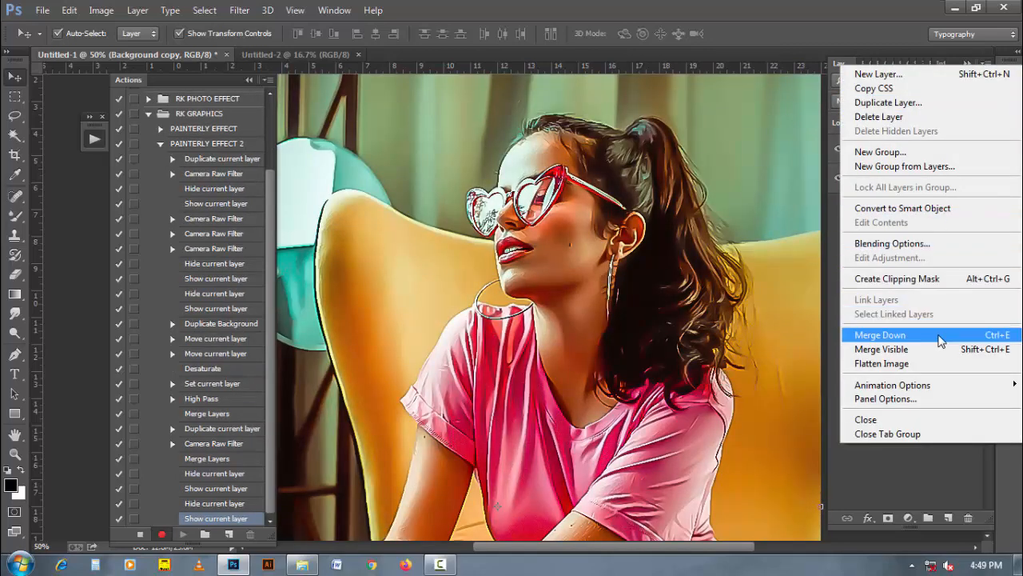
click(937, 364)
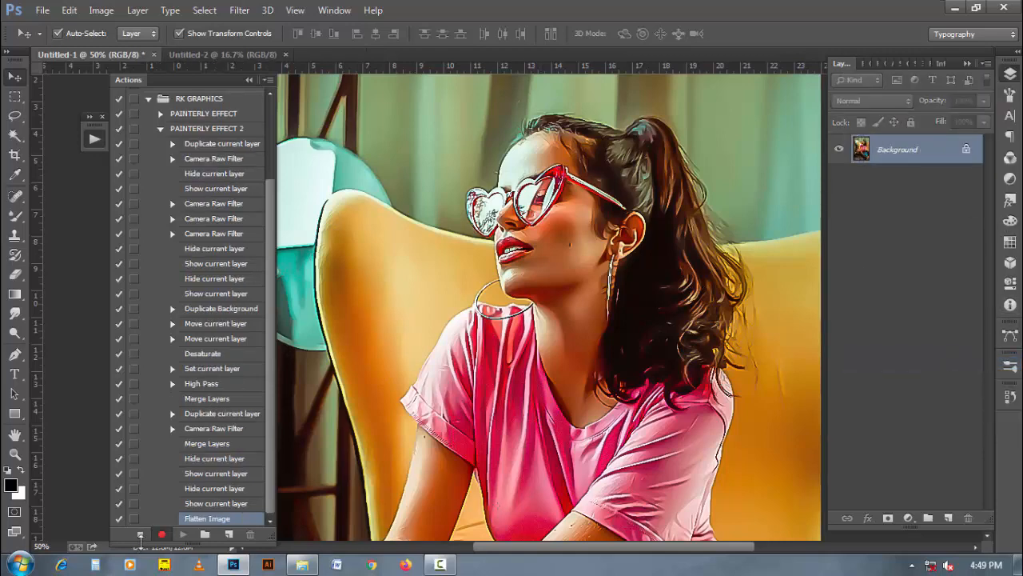
click(140, 534)
click(161, 129)
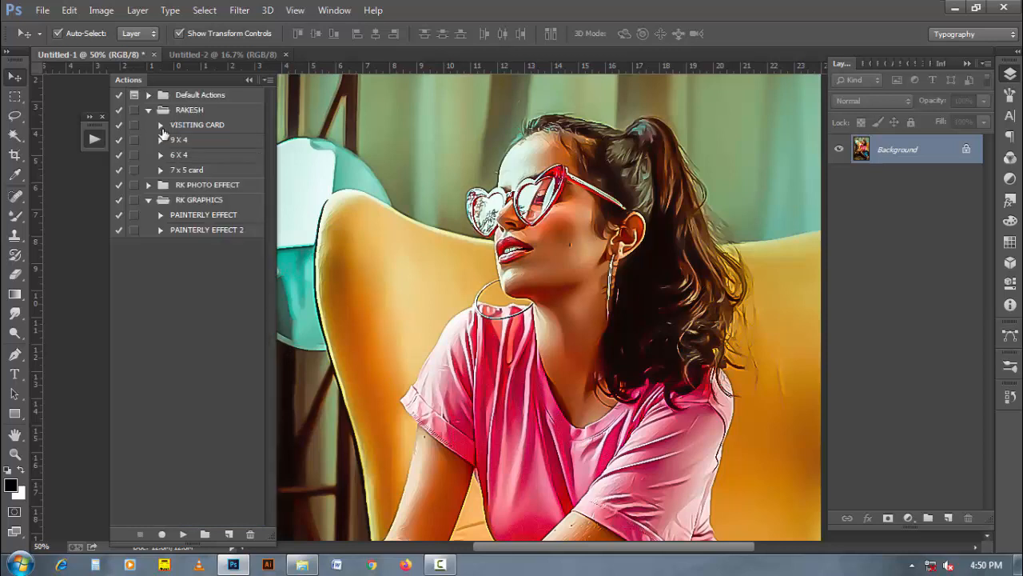
click(197, 232)
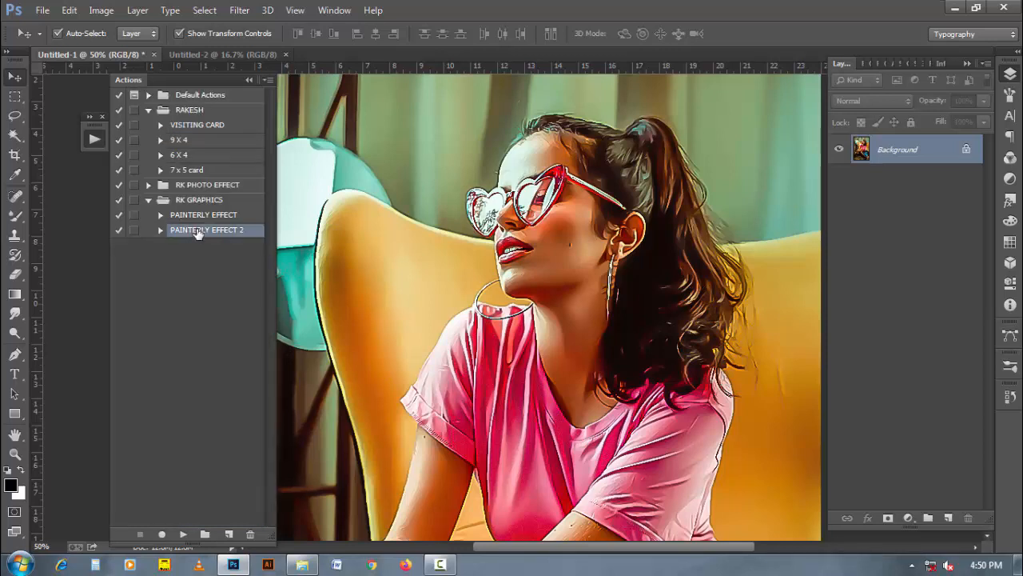
click(440, 564)
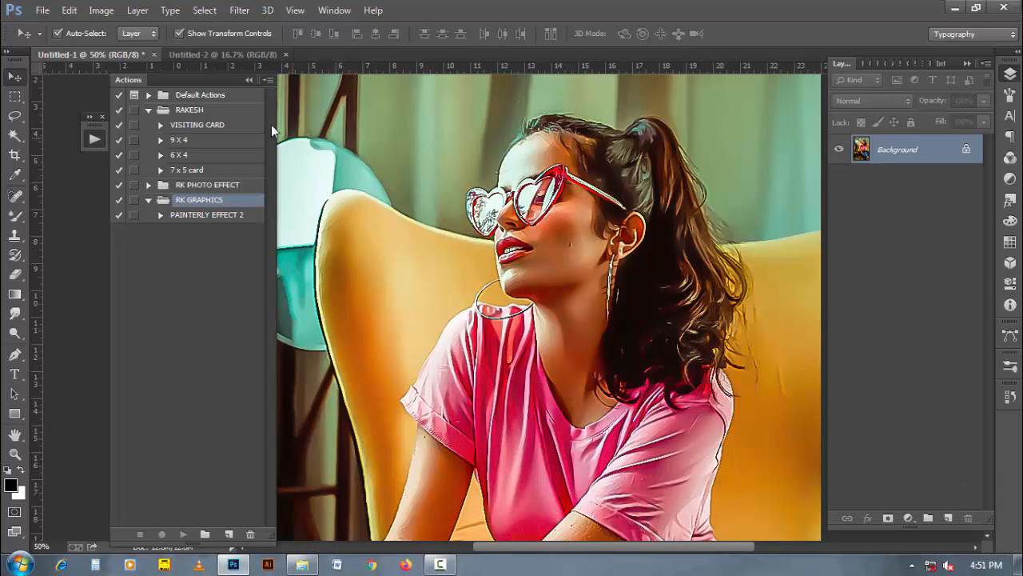
Step: Move the floating action list away from the portrait and examine the painterly effect across the whole image
drag(229, 79, 184, 88)
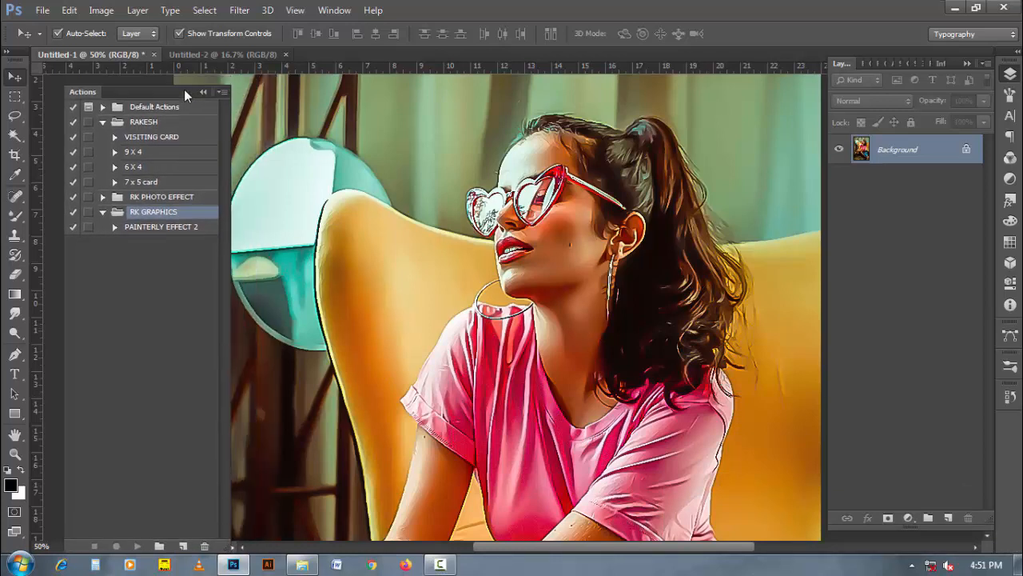
alt+click(464, 285)
drag(567, 336, 555, 302)
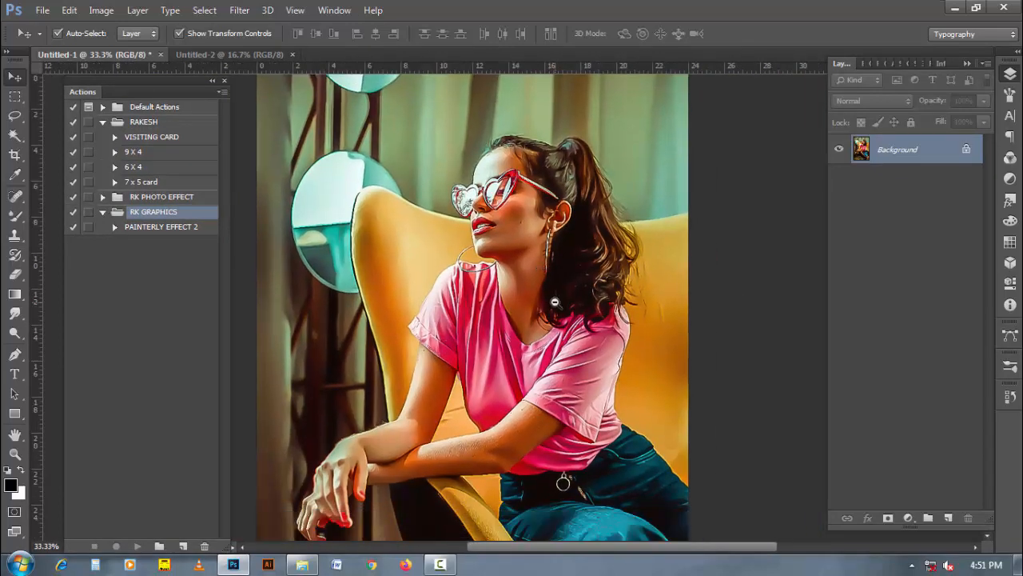
alt+click(555, 303)
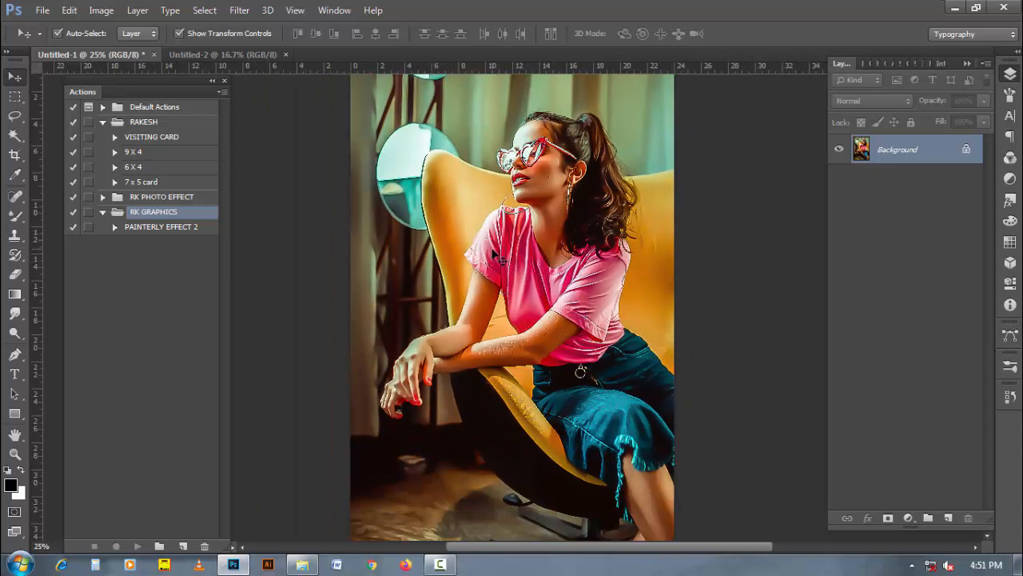
click(440, 566)
click(951, 500)
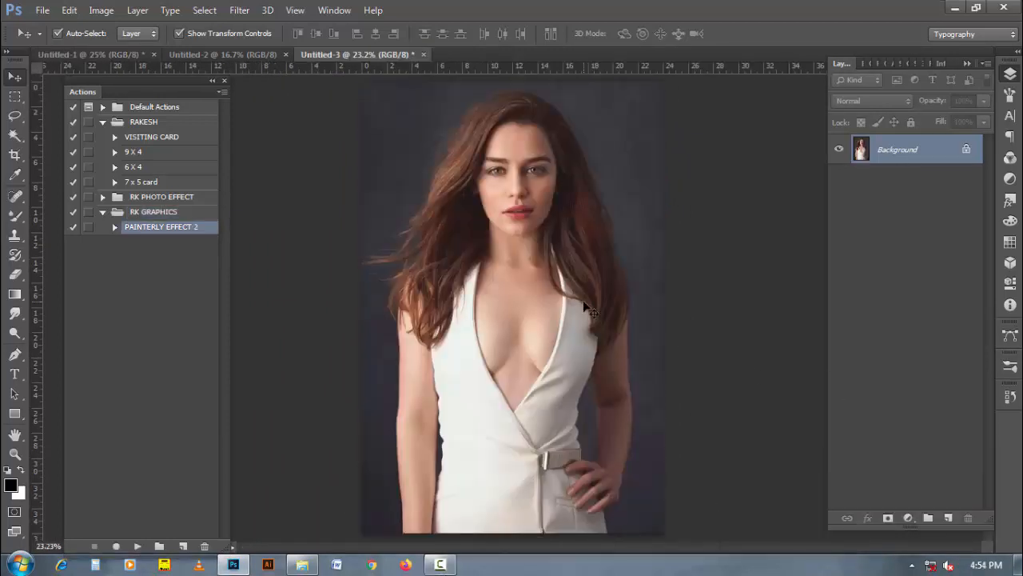
Step: Delete the PAINTERLY EFFECT 2 action from the RK GRAPHICS set and load the action file RK GRAPHICS PAINTERLY EFFECT 2020
mouse_move(183, 232)
mouse_down()
mouse_move(221, 530)
mouse_move(205, 546)
mouse_up()
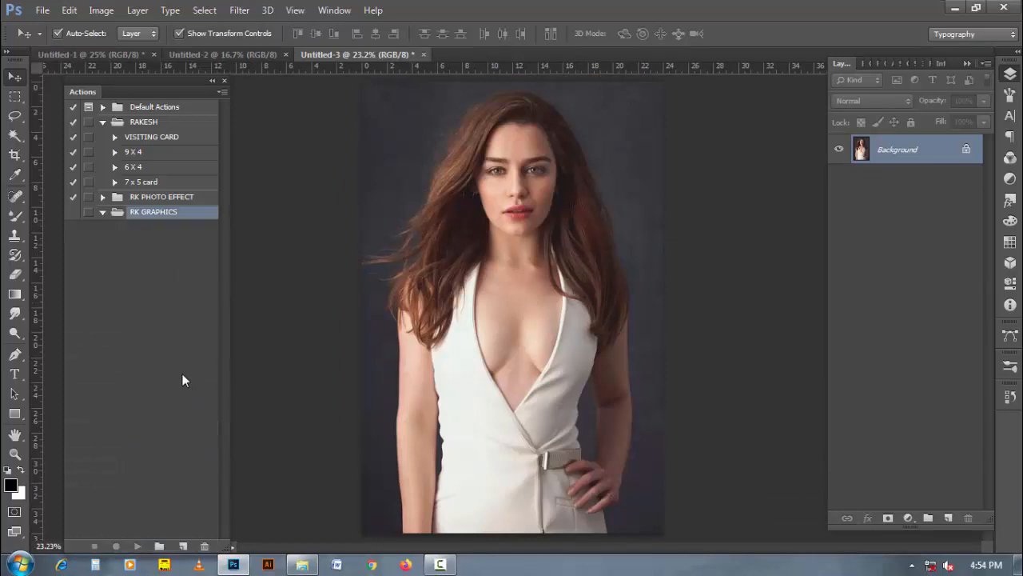
click(221, 92)
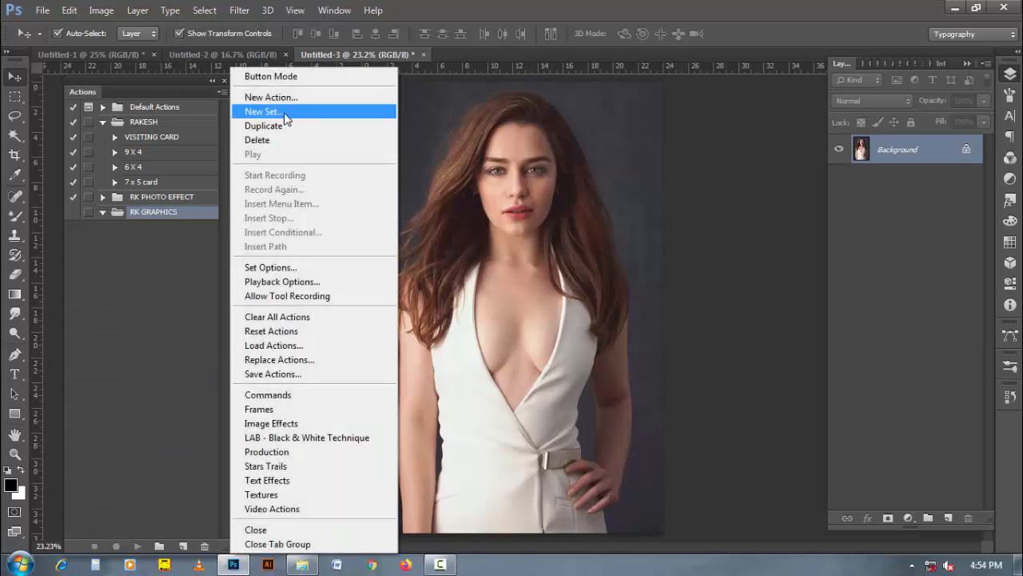
click(319, 346)
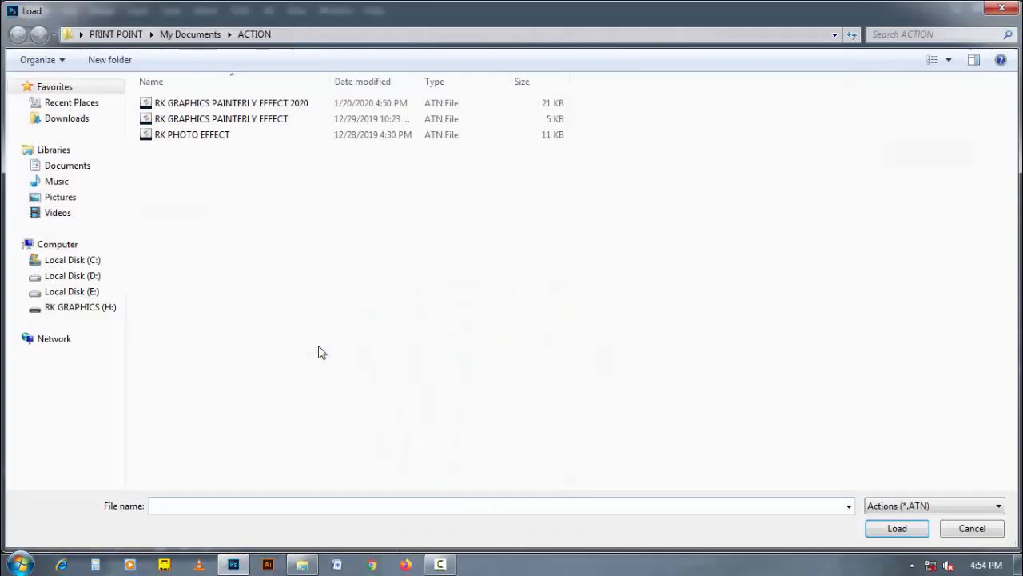
click(317, 107)
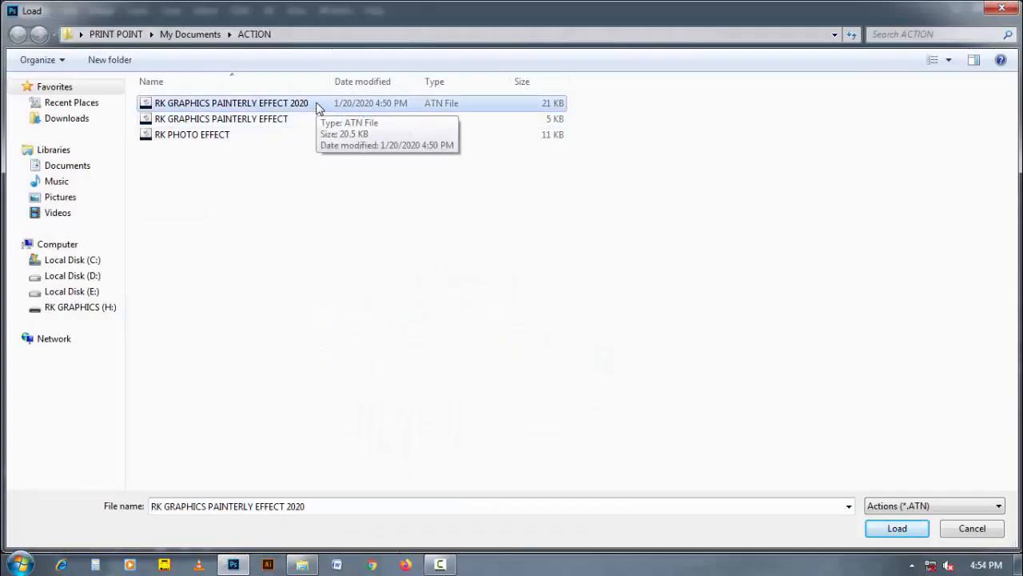
click(894, 531)
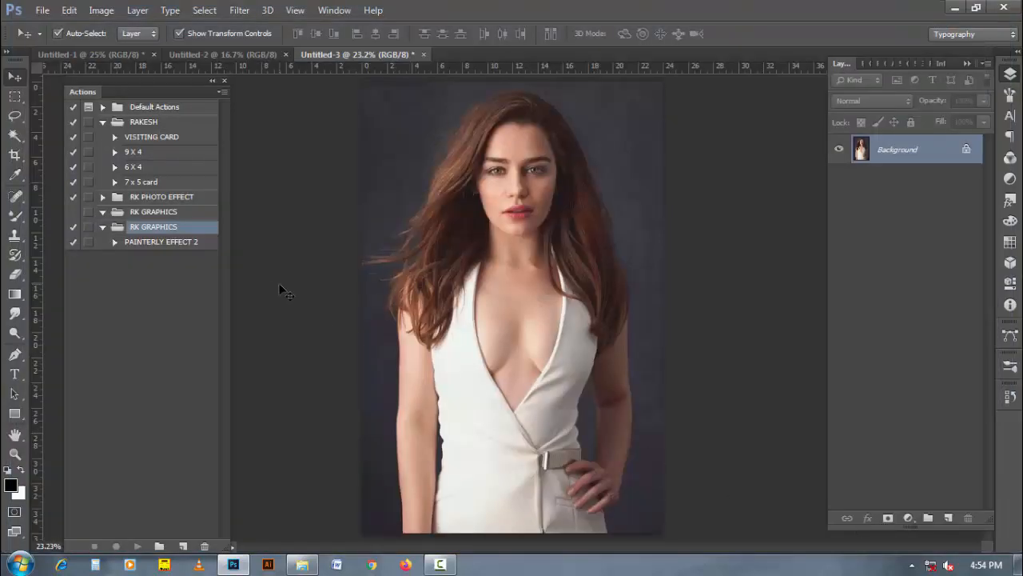
Step: Play the PAINTERLY EFFECT 2 action from the newly loaded RK GRAPHICS set on the Untitled-3 portrait
click(160, 242)
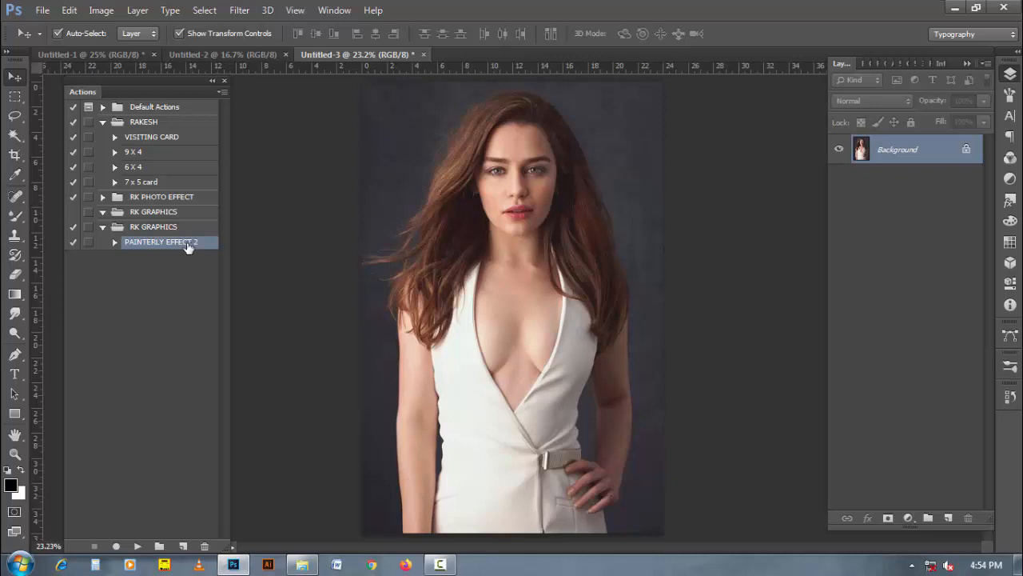
click(138, 546)
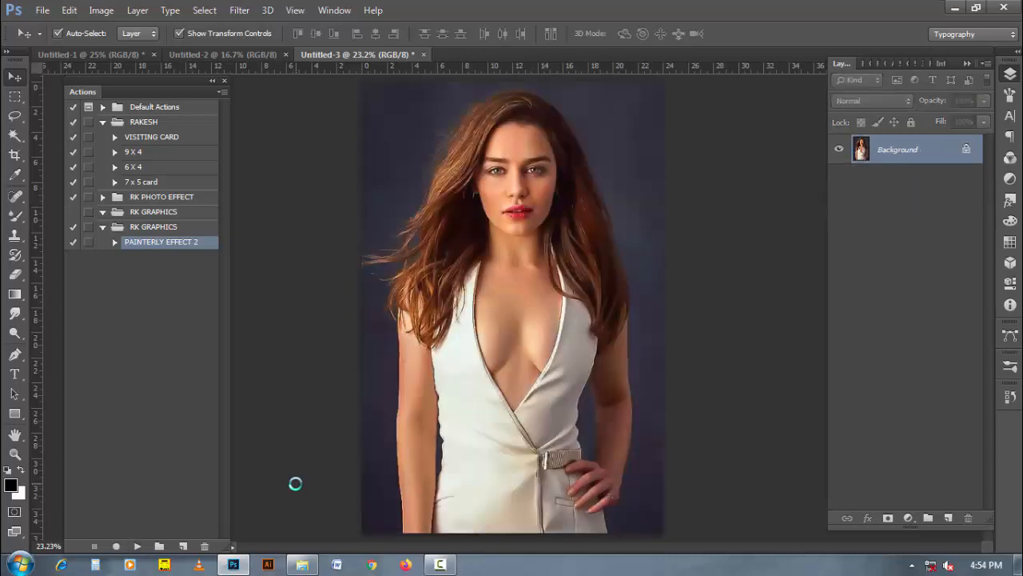
Step: Examine the painterly effect on the woman's face, hair and dress up close and across the whole image
ctrl+click(556, 209)
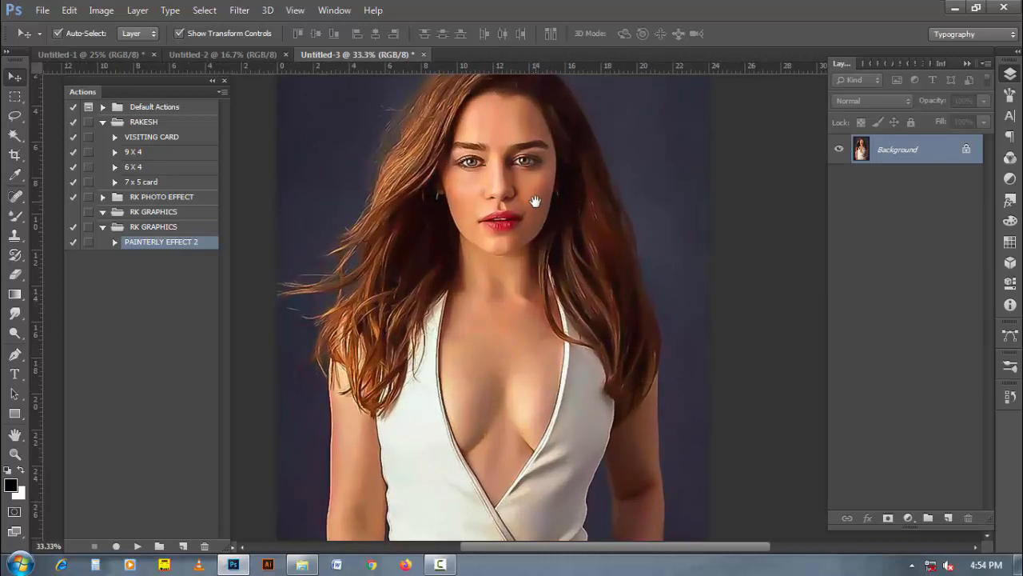
ctrl+click(532, 201)
drag(486, 169, 549, 250)
ctrl+click(556, 264)
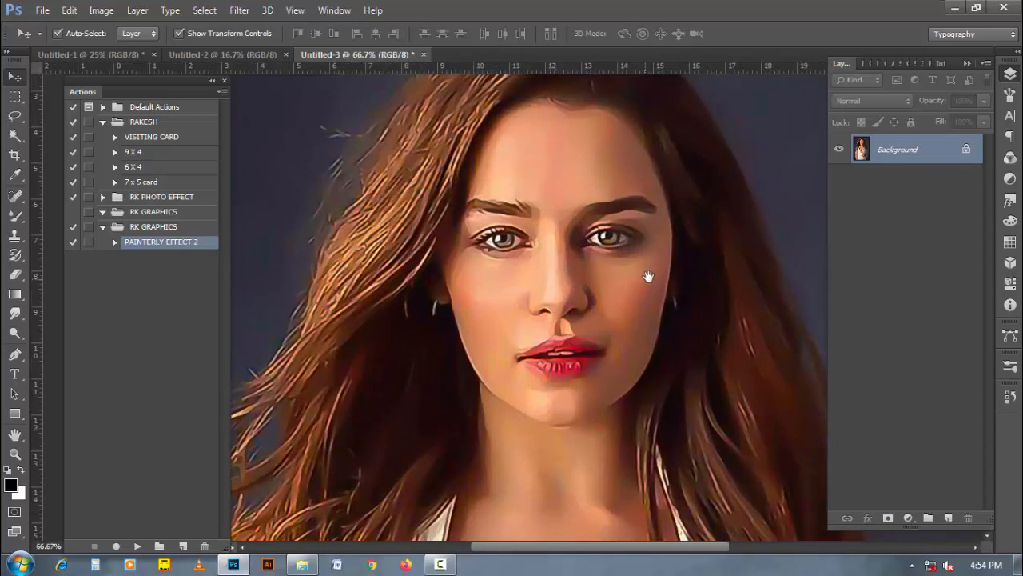
alt+click(543, 323)
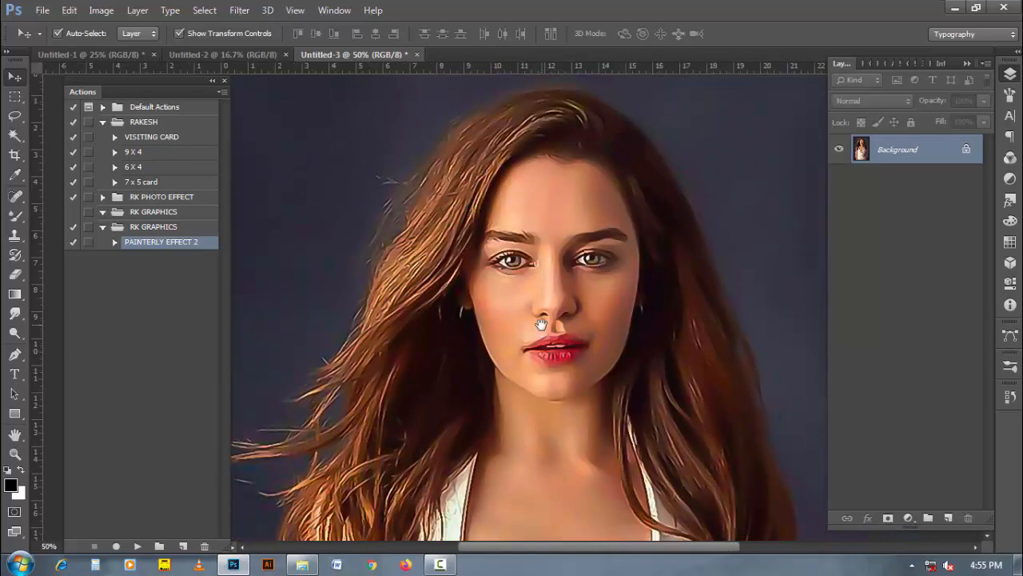
alt+click(543, 324)
drag(568, 412, 545, 249)
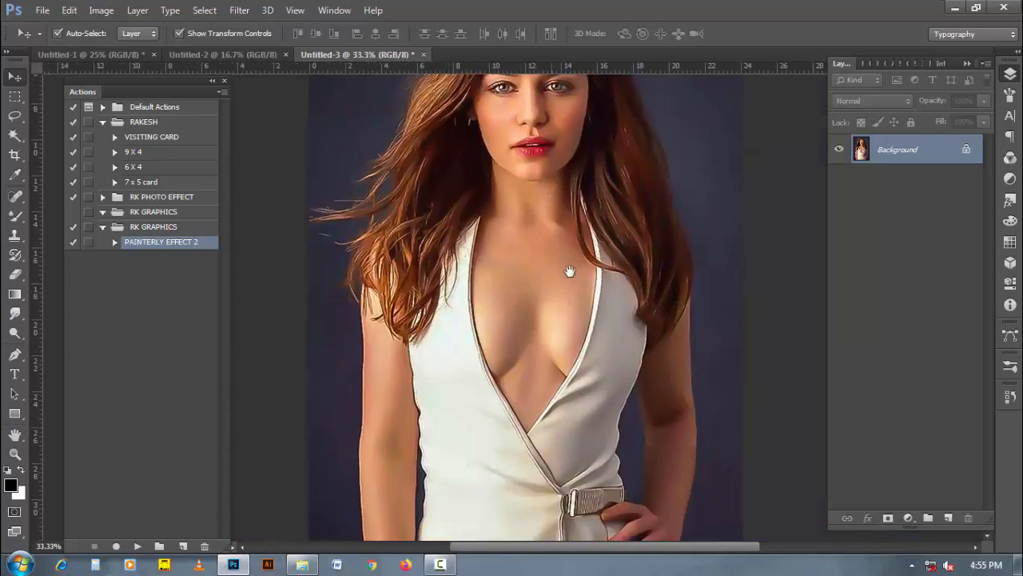
alt+click(569, 267)
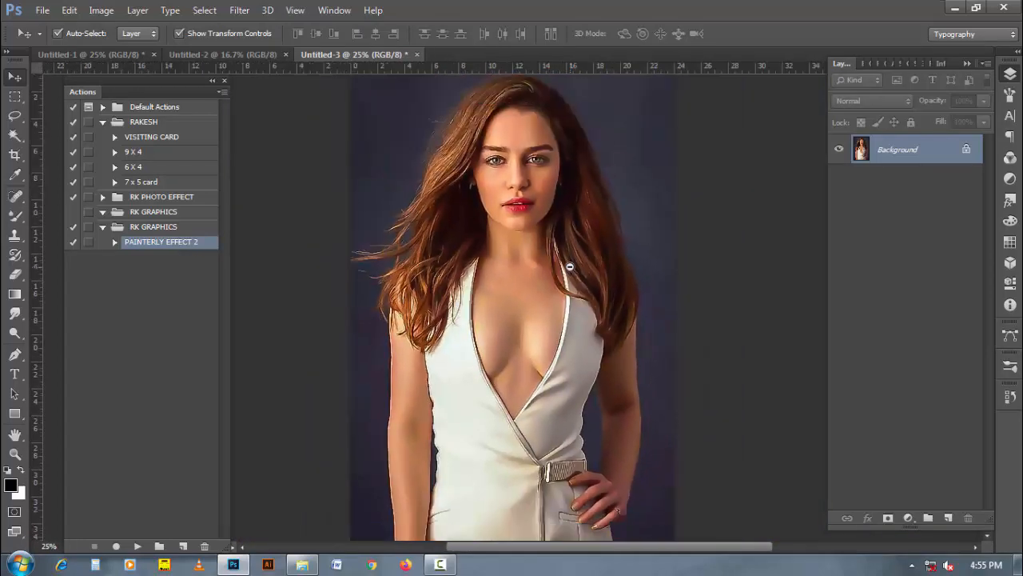
key(ctrl+0)
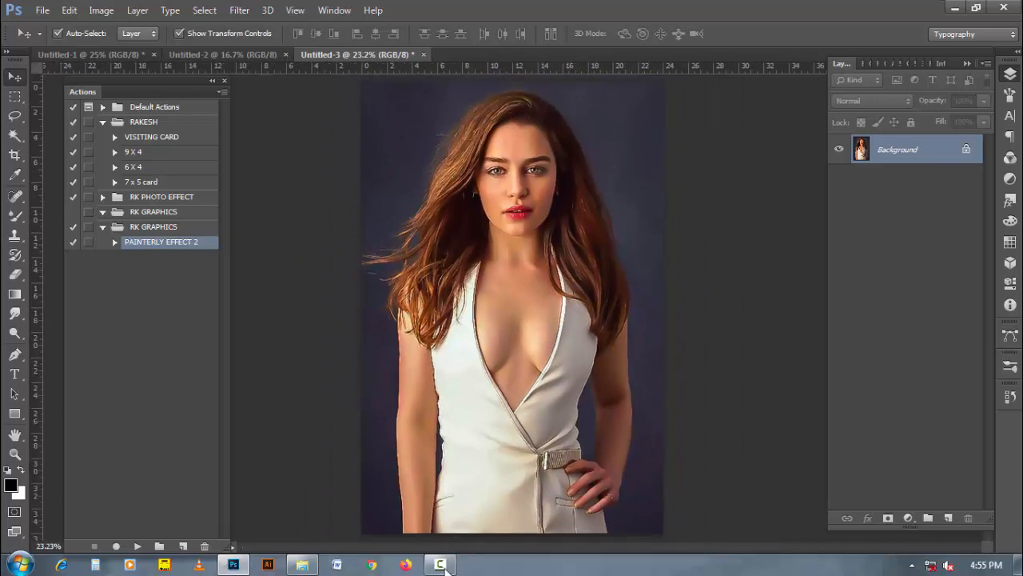
click(442, 565)
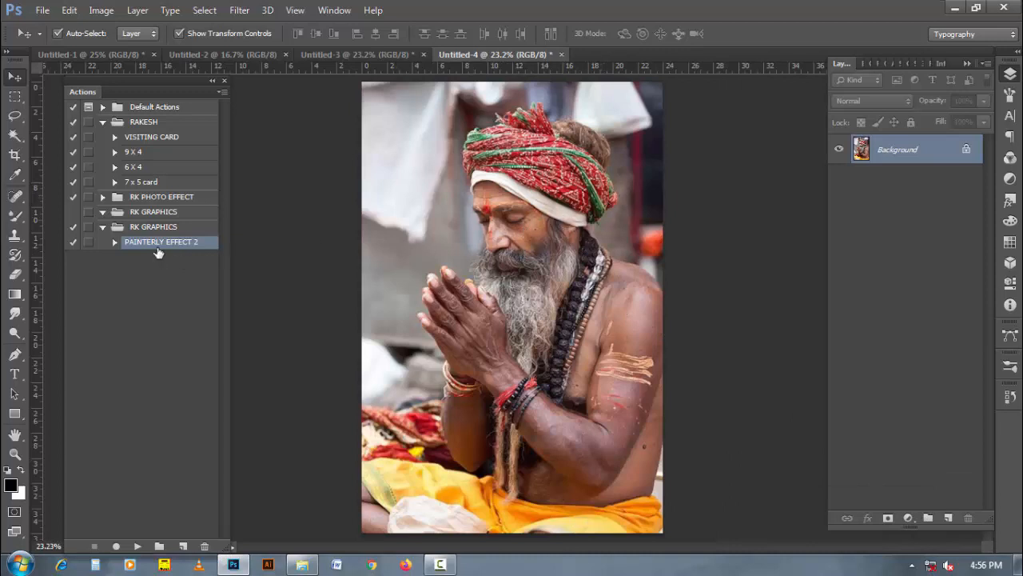
Step: Play the PAINTERLY EFFECT 2 action on the Untitled-4 portrait and examine the man's face, beard, hands and arm up close
click(138, 546)
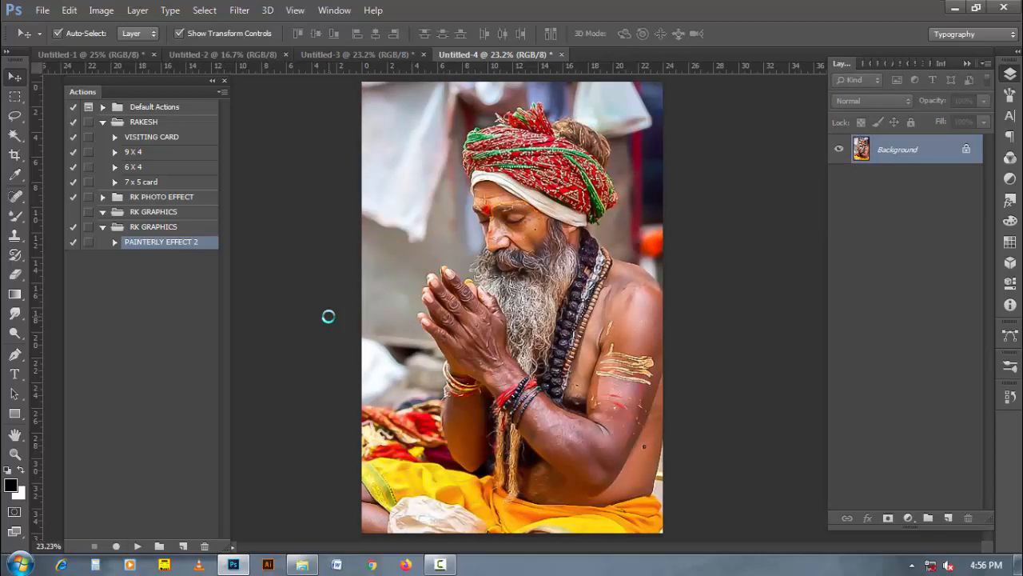
scroll(557, 309, up, 1)
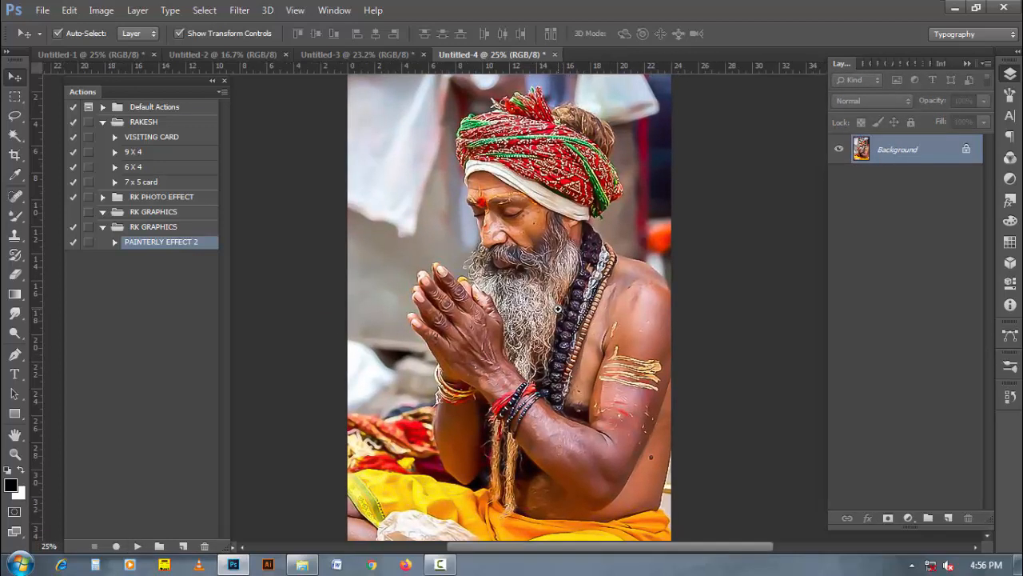
scroll(565, 286, up, 1)
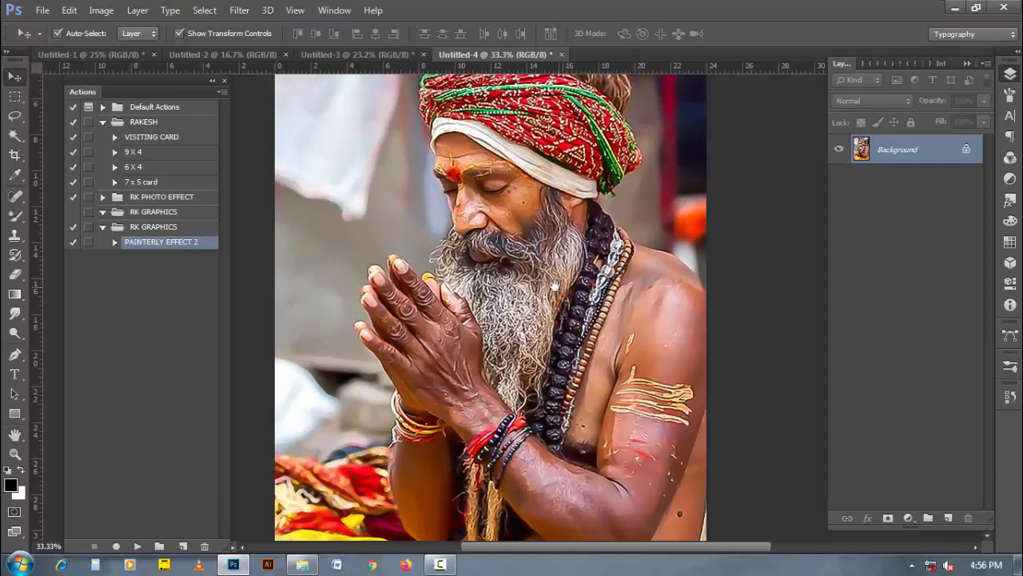
scroll(545, 255, up, 1)
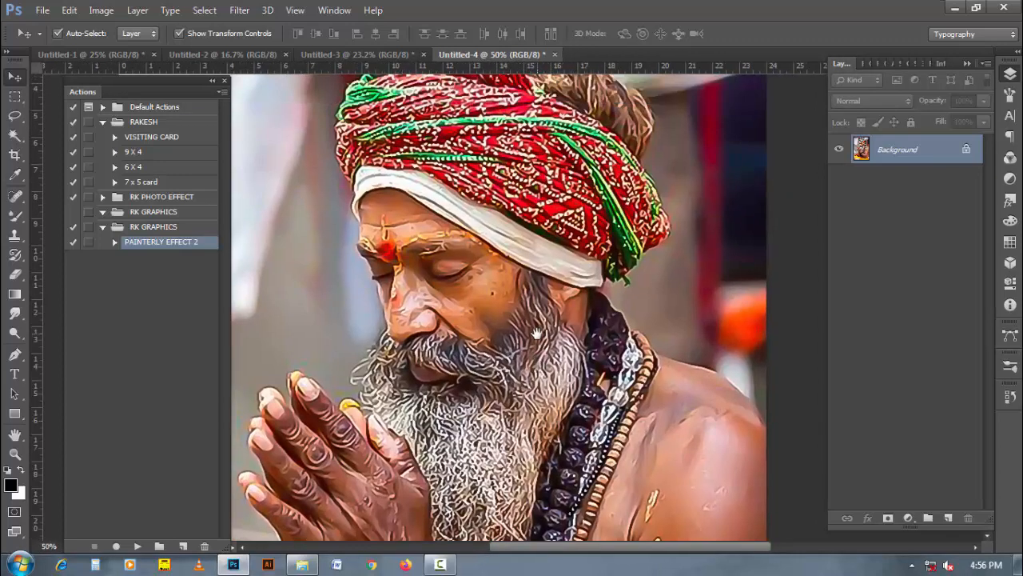
drag(543, 304, 542, 330)
drag(492, 468, 498, 376)
drag(514, 466, 512, 307)
drag(514, 390, 593, 383)
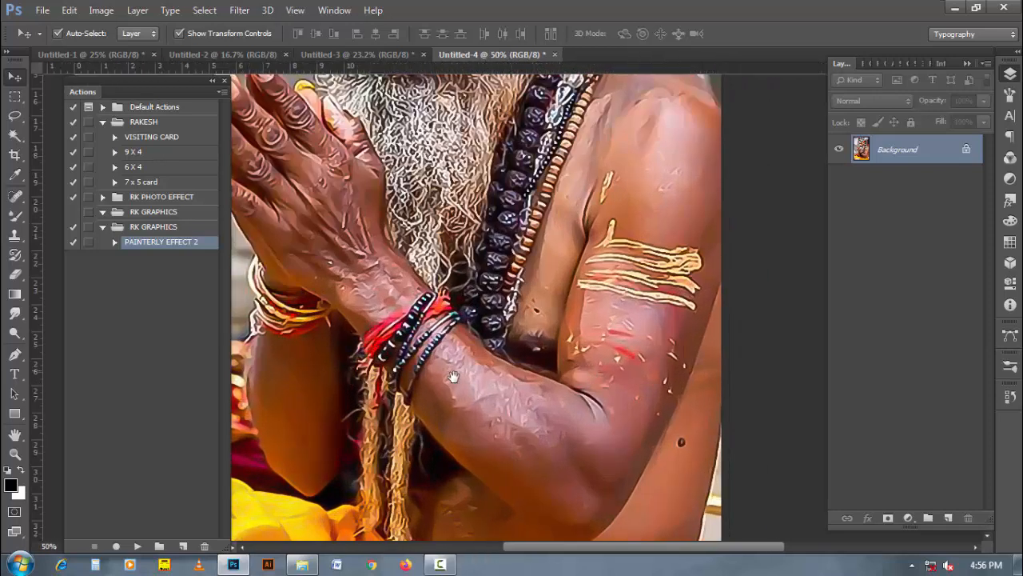
drag(398, 371, 455, 377)
drag(524, 206, 517, 312)
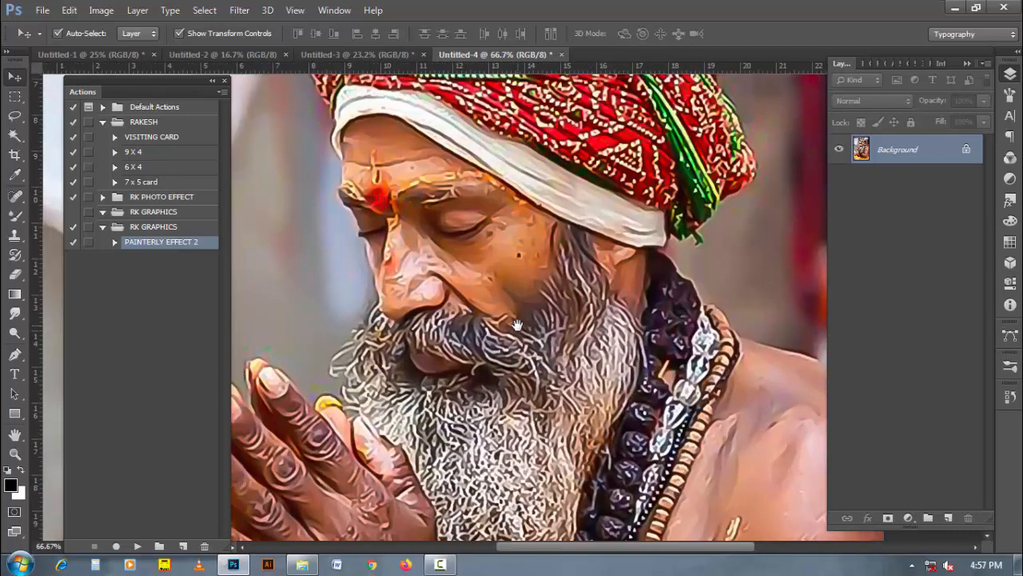
Step: Collapse the floating Actions panel, dock it with the other collapsed panels, and collapse the Layers panel to clear space around the portrait
click(212, 82)
drag(77, 97, 1010, 442)
drag(574, 245, 572, 248)
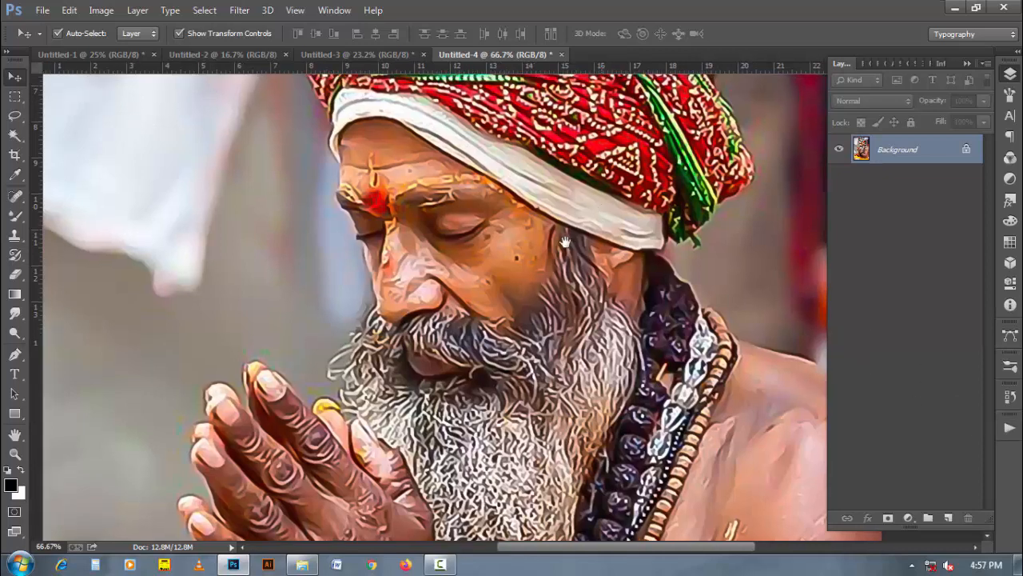
key(ctrl+plus)
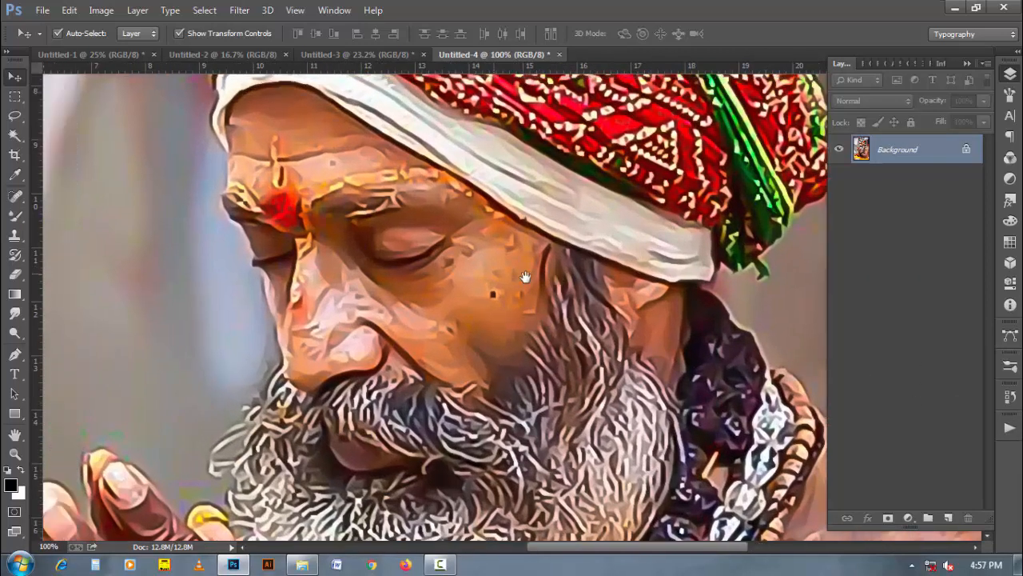
alt+click(528, 277)
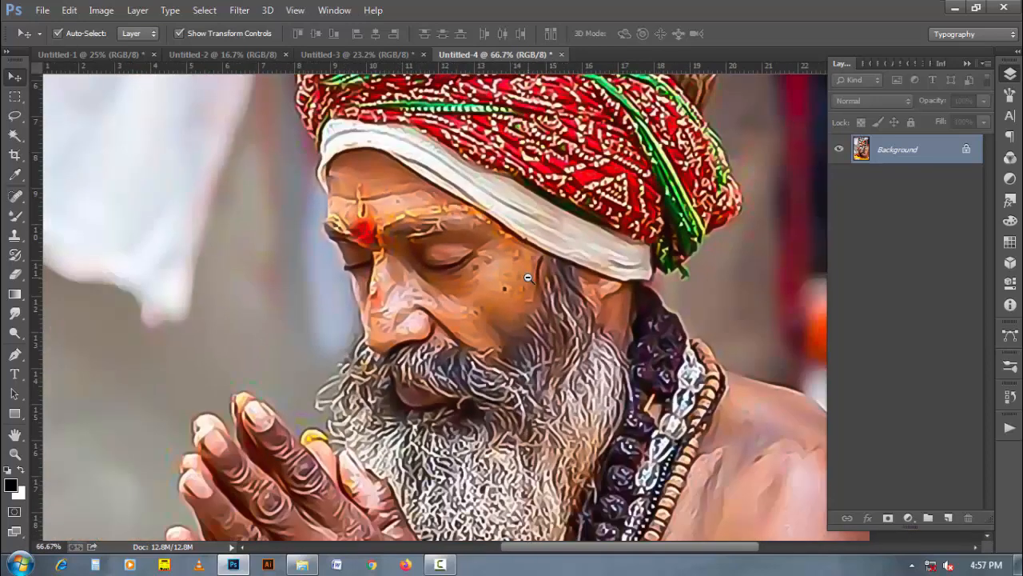
alt+click(528, 278)
alt+click(527, 278)
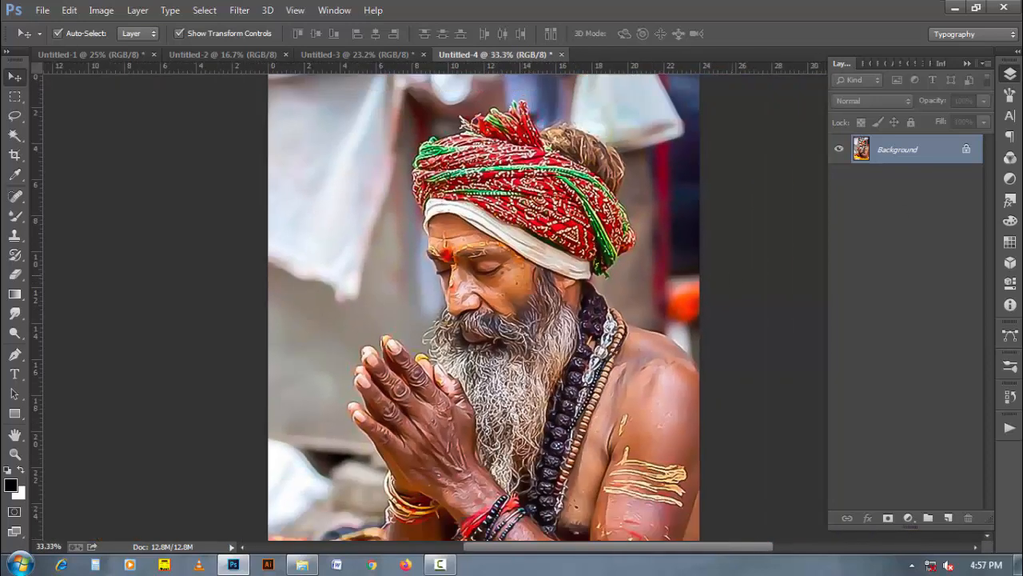
click(1010, 74)
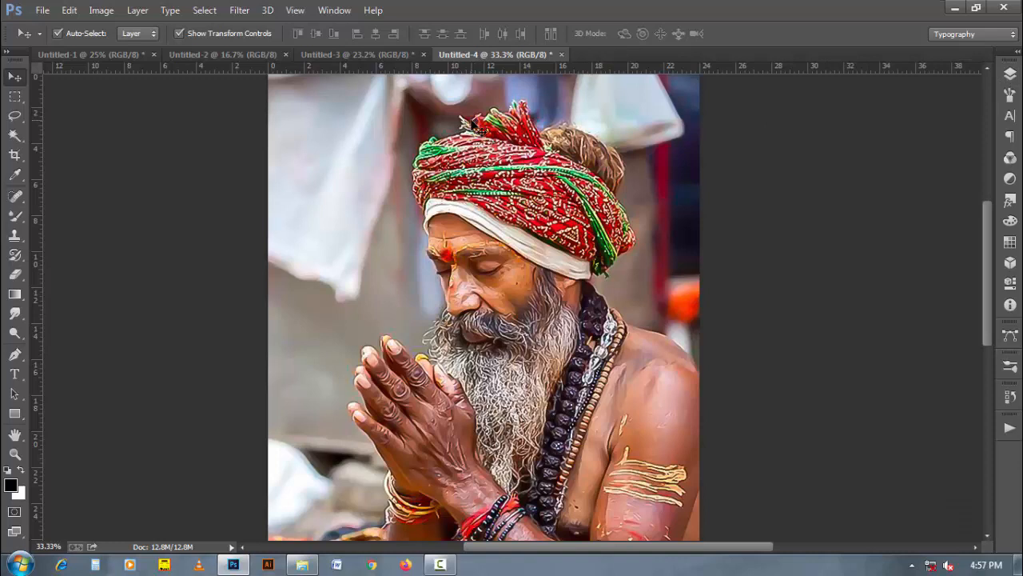
Step: Move the Untitled-1 document after Untitled-2 and close the blank Untitled-2 document
click(384, 56)
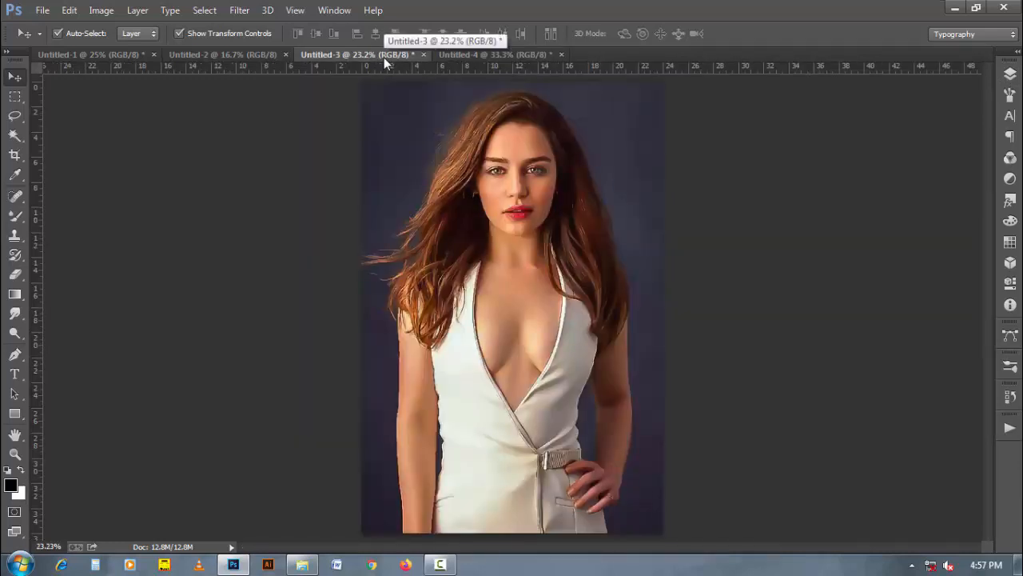
click(245, 56)
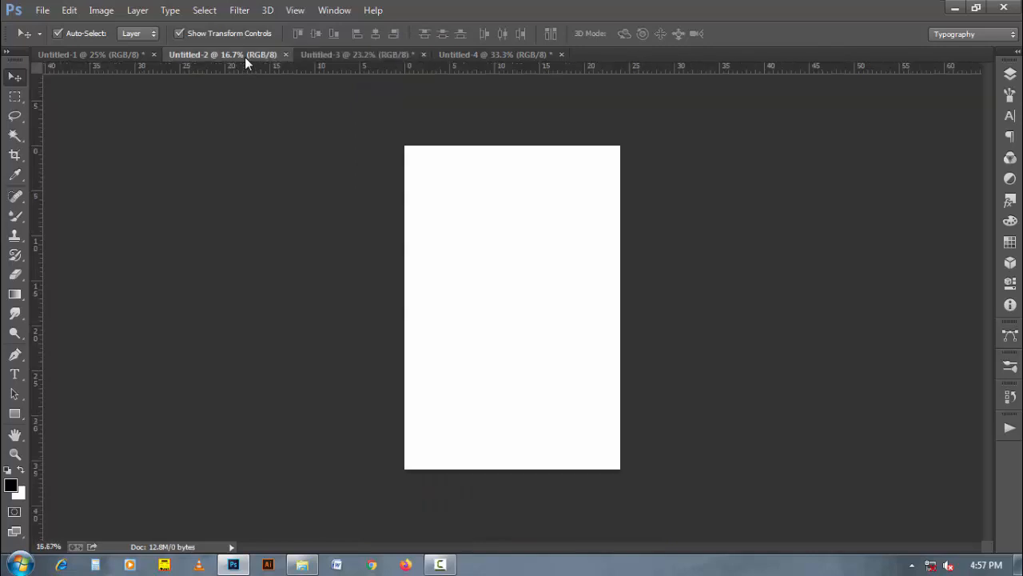
click(116, 54)
drag(116, 54, 235, 54)
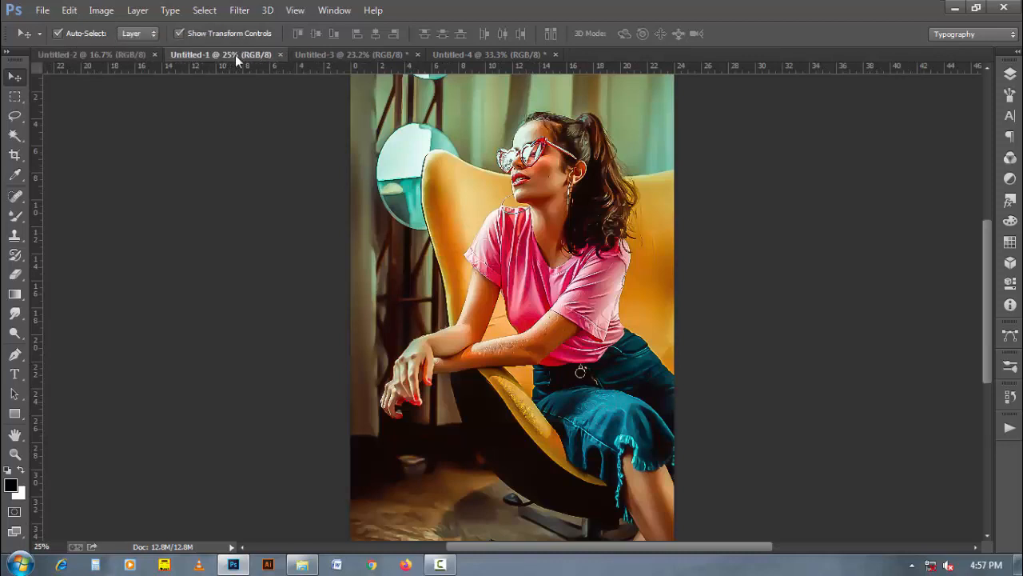
click(155, 56)
Step: Arrange the three open portraits in a 3-up Vertical layout and frame each subject at 33.3% zoom for comparison
click(330, 11)
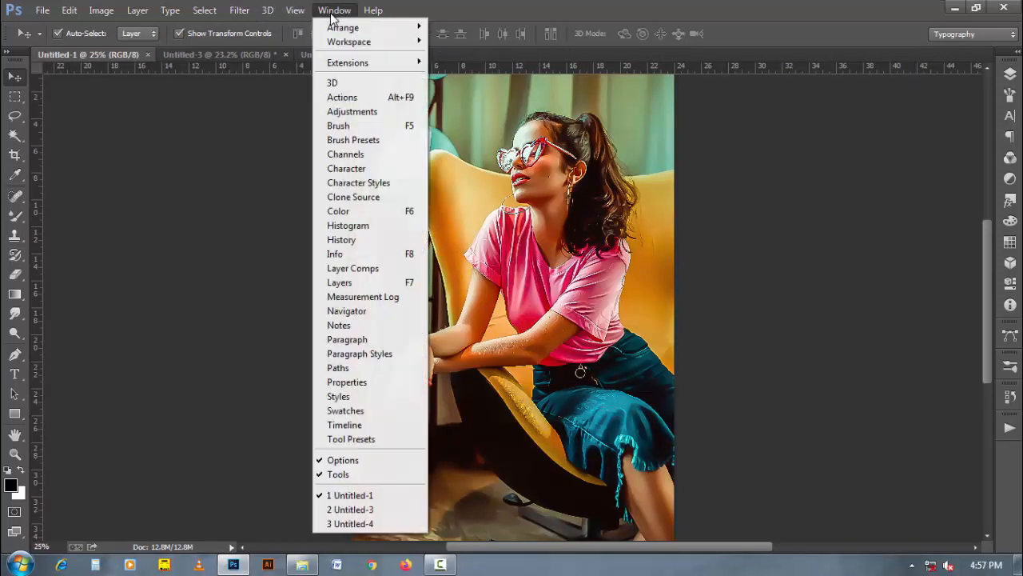
mouse_move(380, 32)
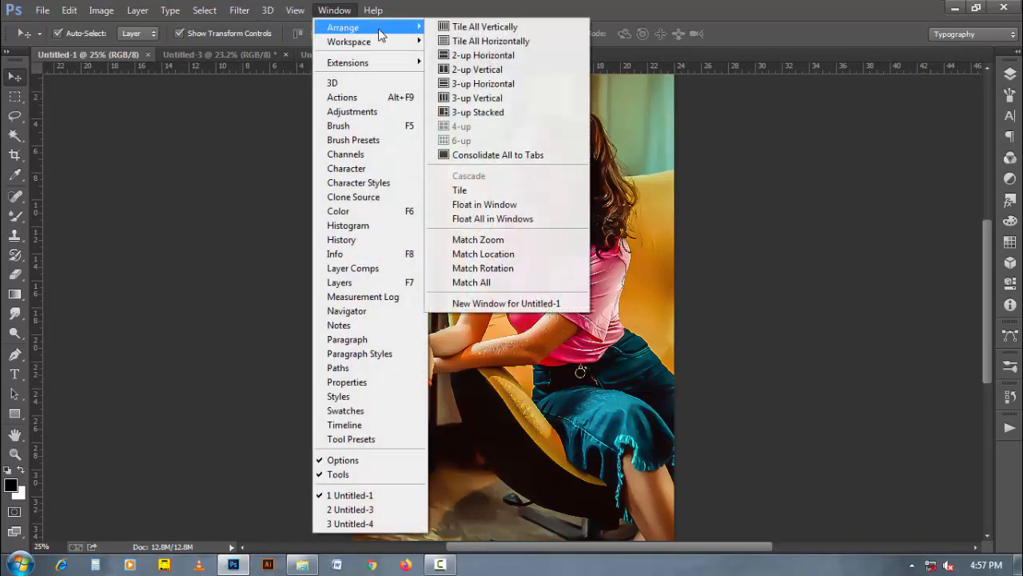
click(458, 99)
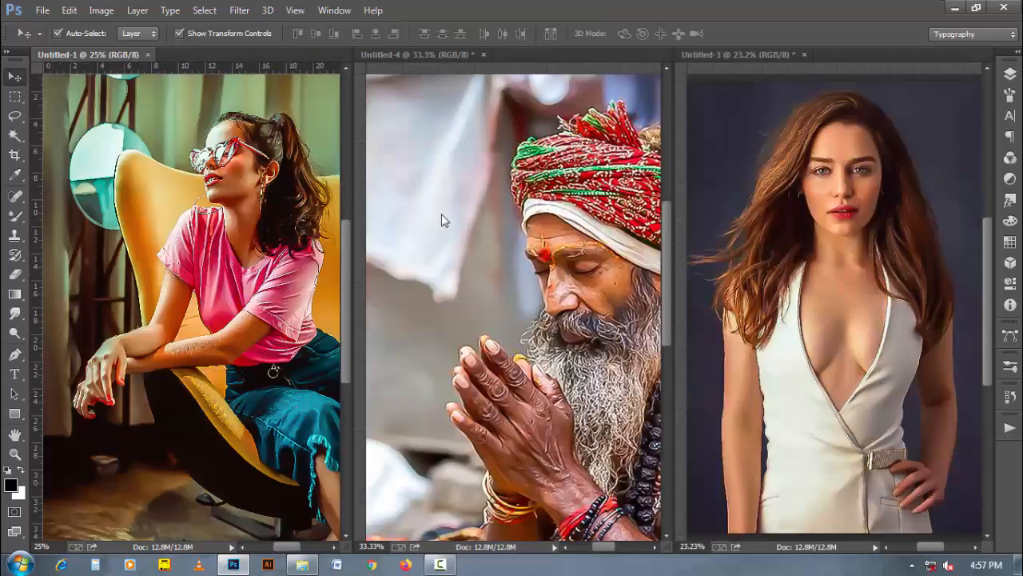
scroll(256, 196, up, 1)
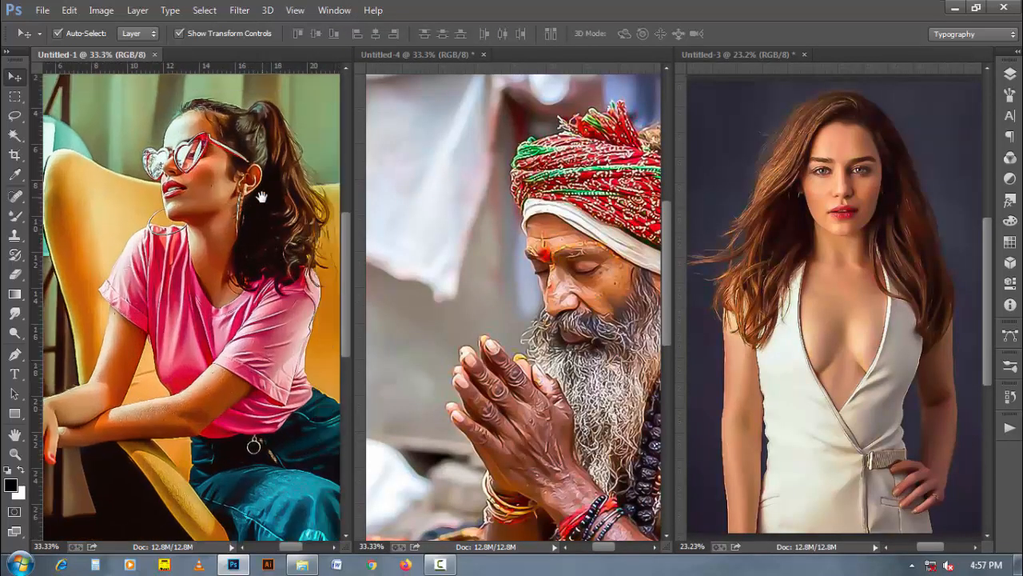
drag(619, 280, 521, 205)
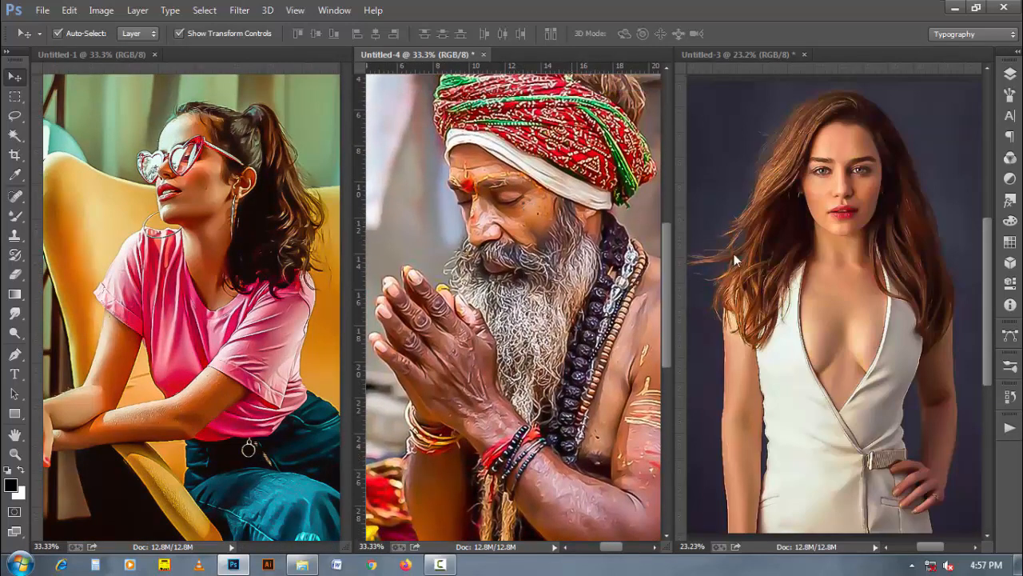
click(828, 232)
scroll(828, 232, up, 2)
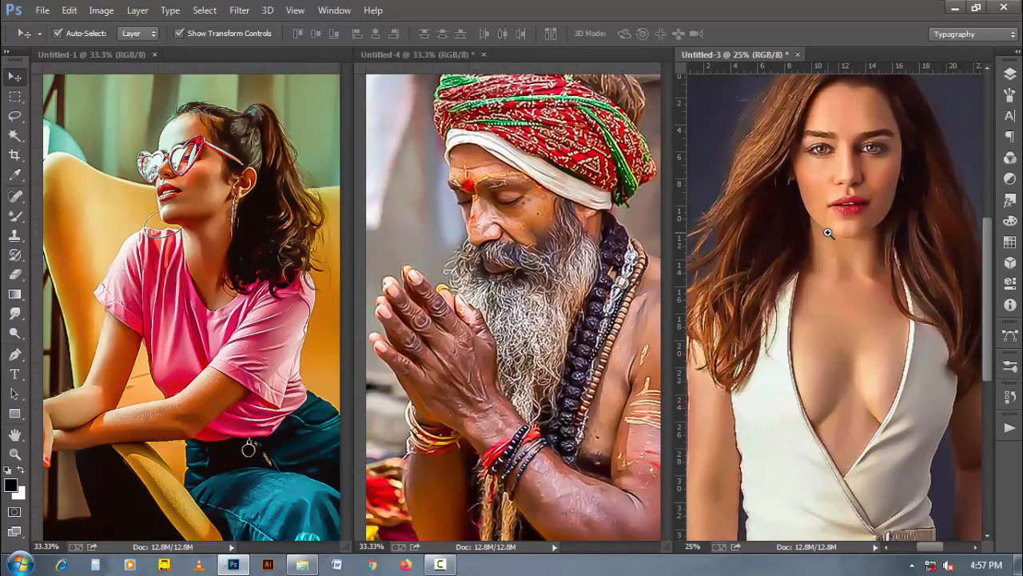
drag(829, 233, 831, 248)
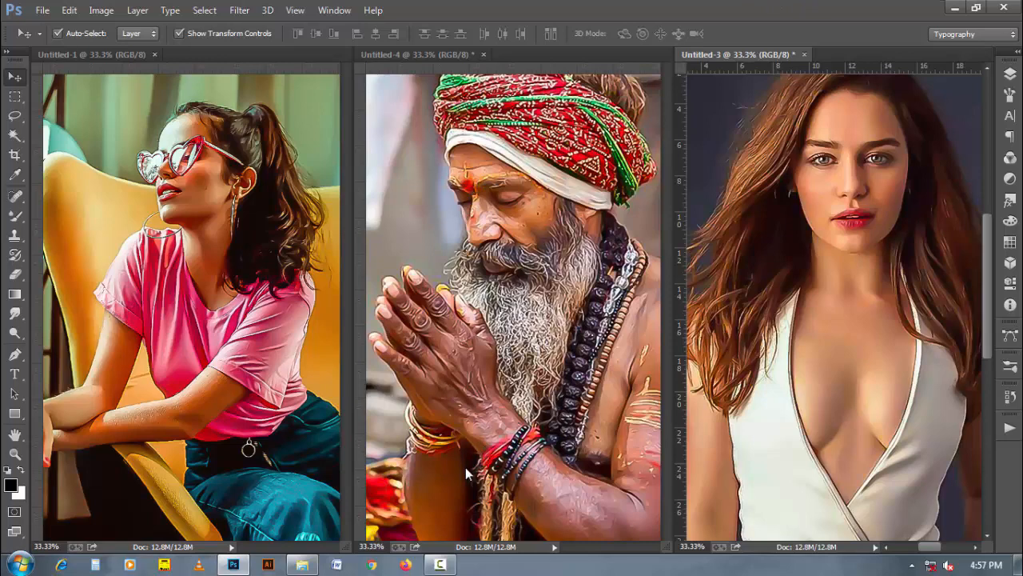
click(440, 565)
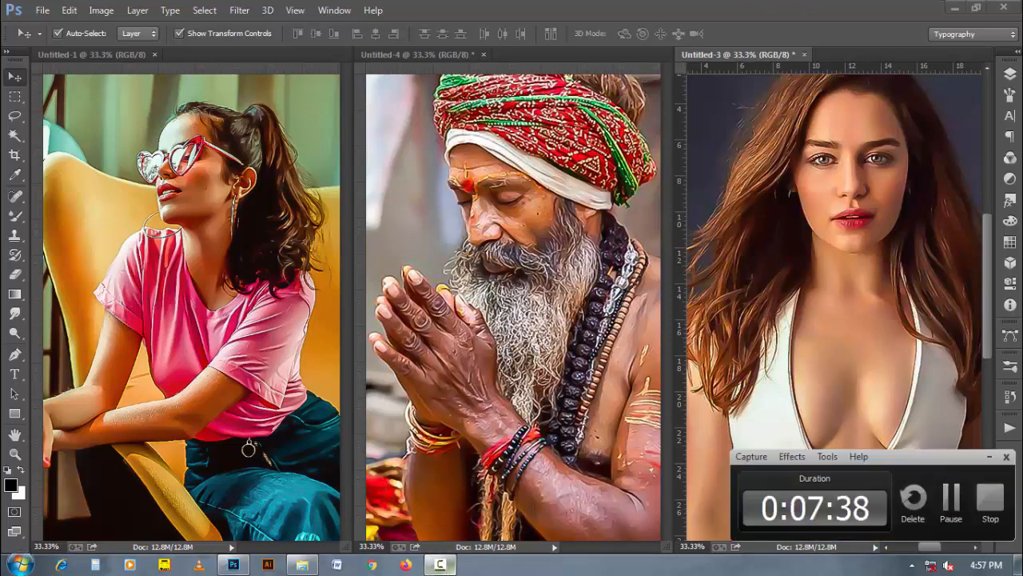